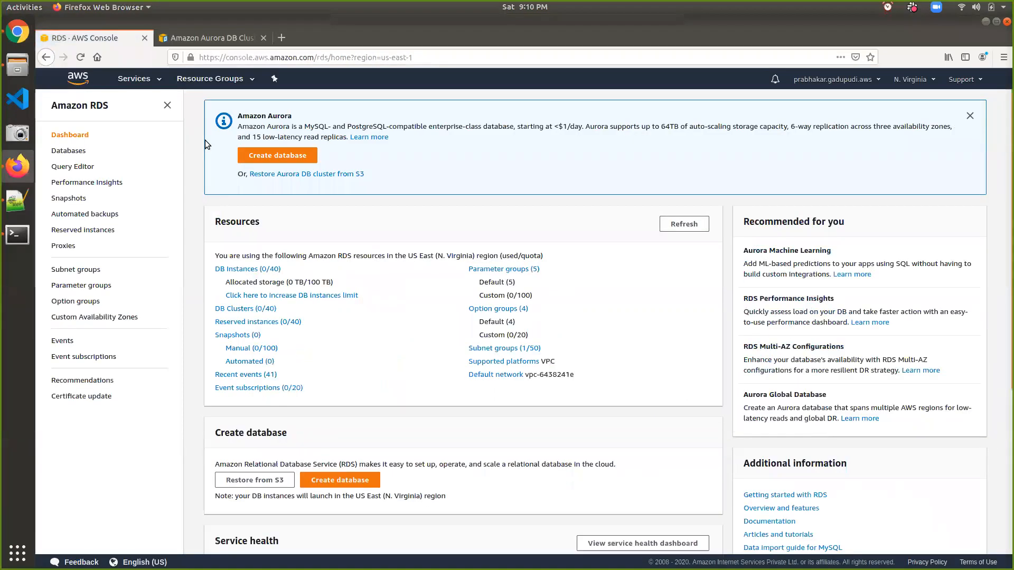
Open the database creation form and review its Aurora engine, edition, location, feature, template and instance size options
click(274, 156)
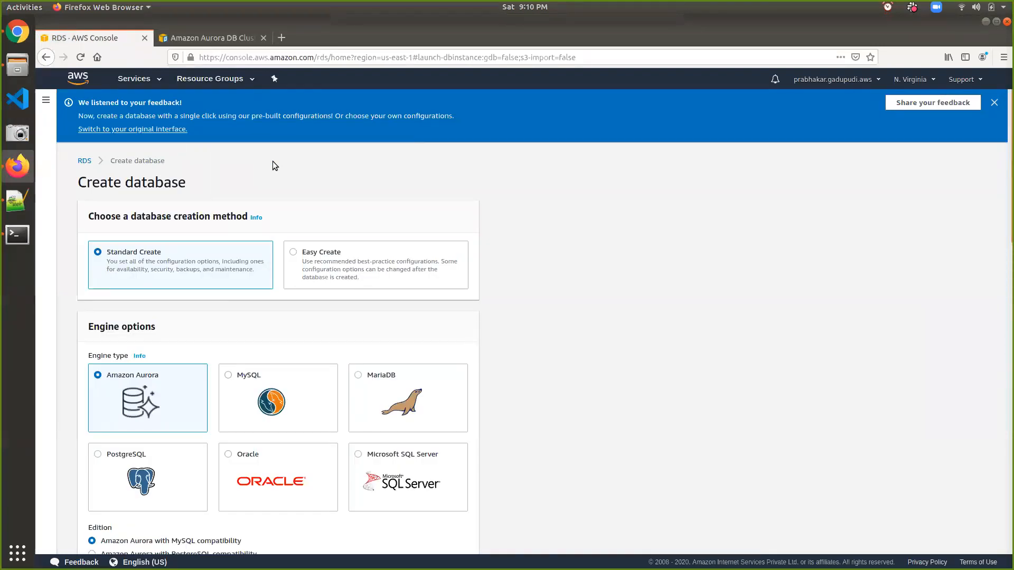
scroll(271, 277, down, 3)
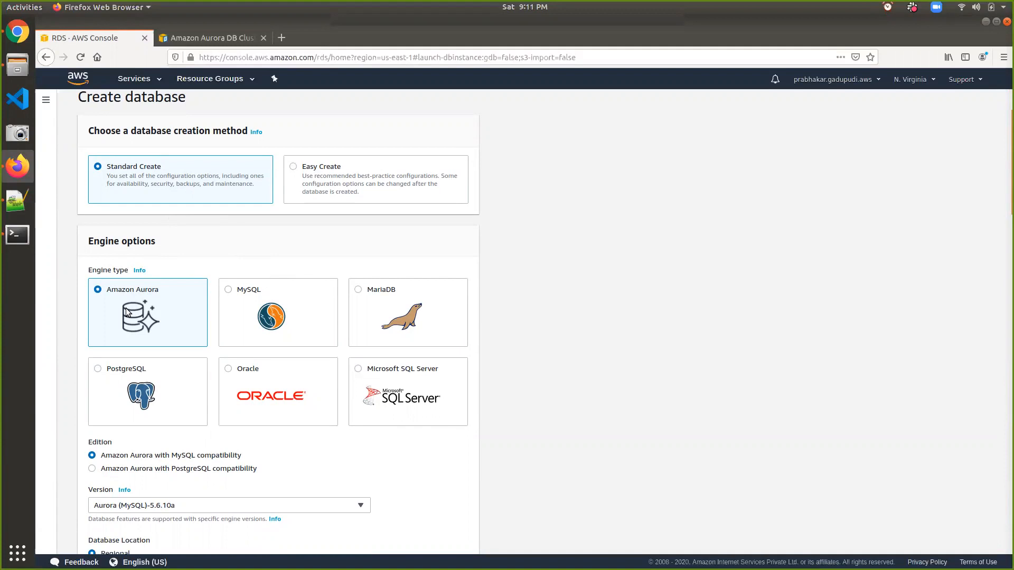
scroll(163, 306, down, 3)
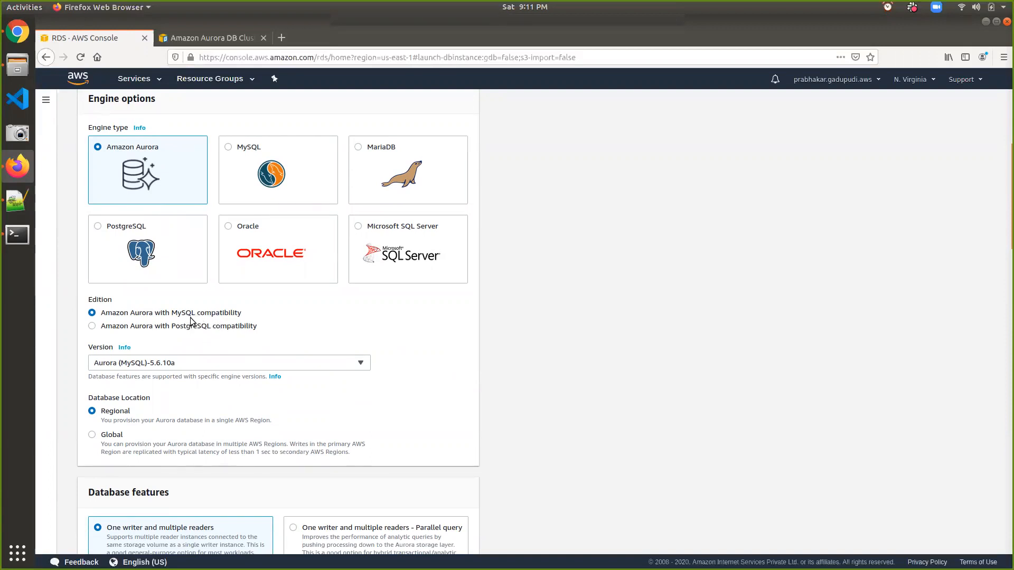
scroll(190, 320, down, 3)
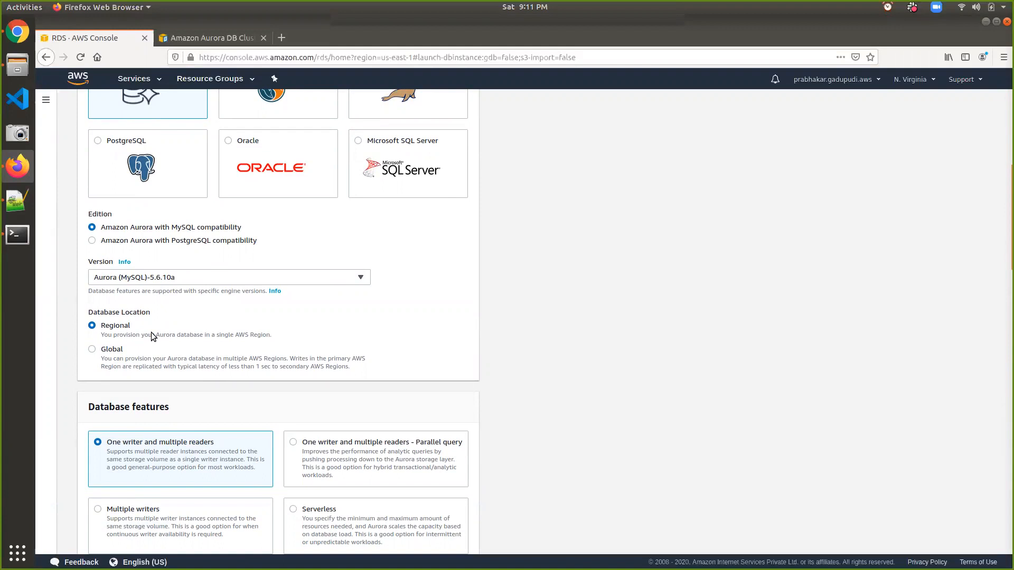
scroll(151, 332, down, 1)
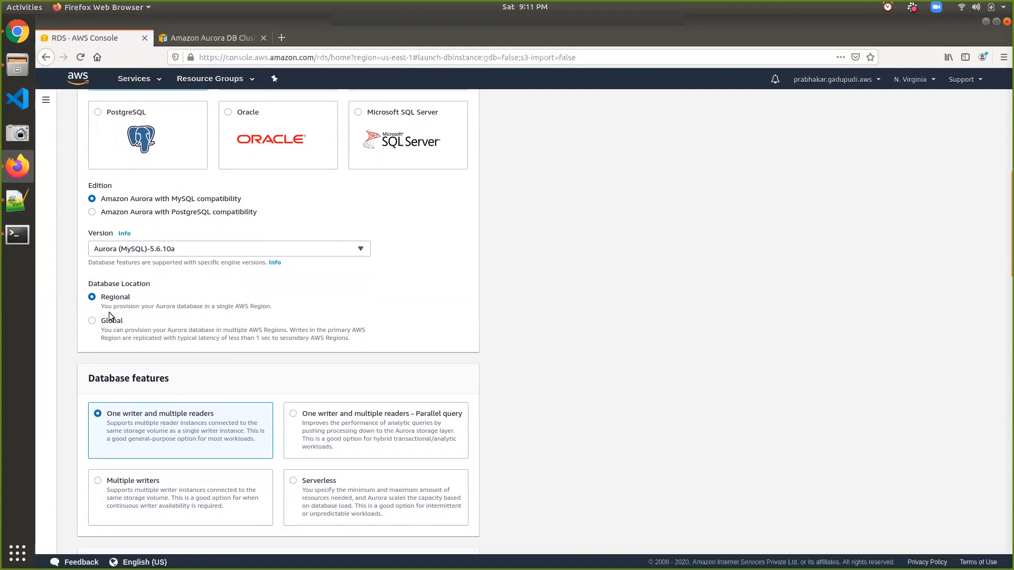
scroll(134, 317, down, 6)
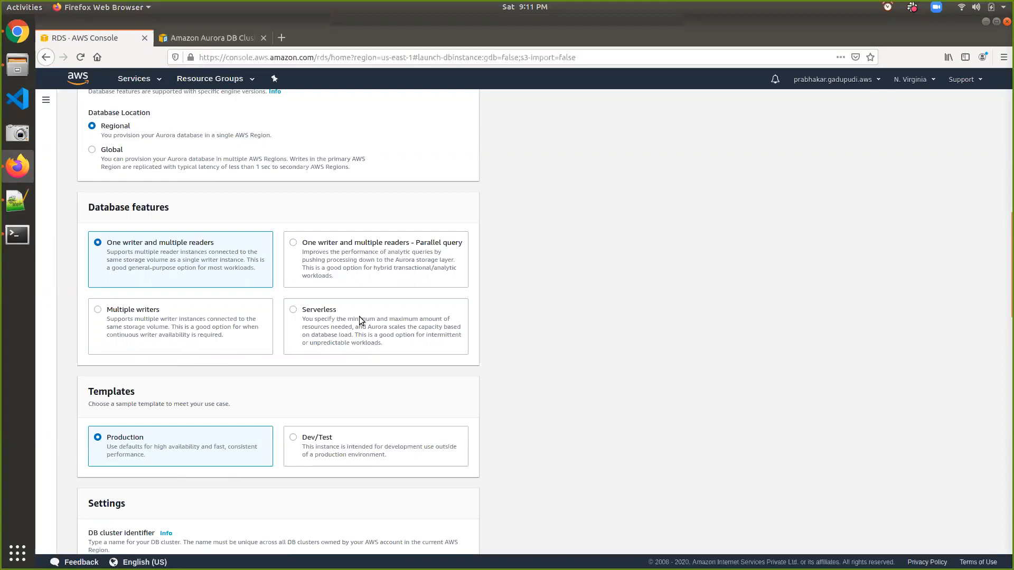
scroll(360, 319, down, 3)
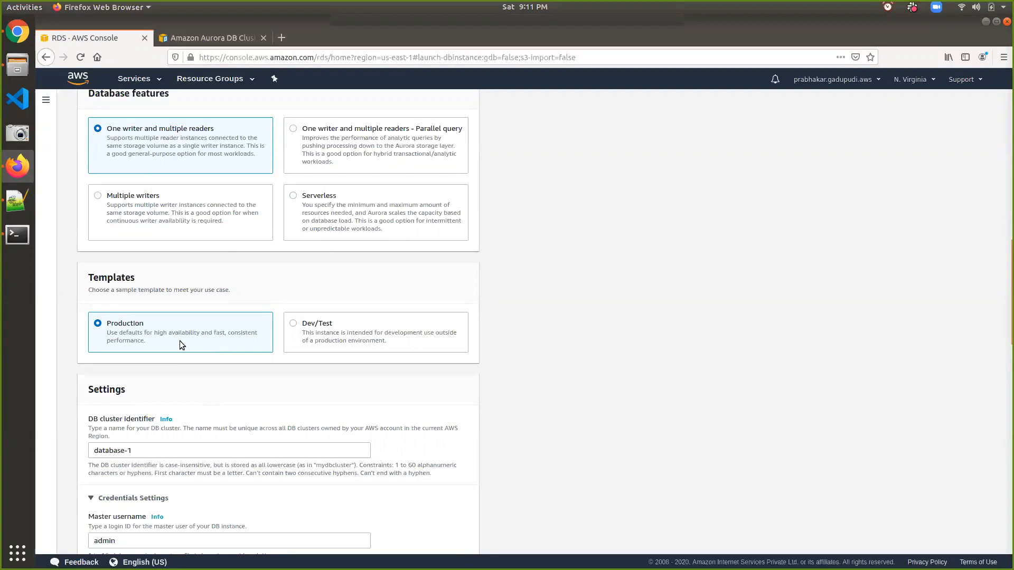
scroll(179, 341, down, 5)
scroll(181, 341, down, 4)
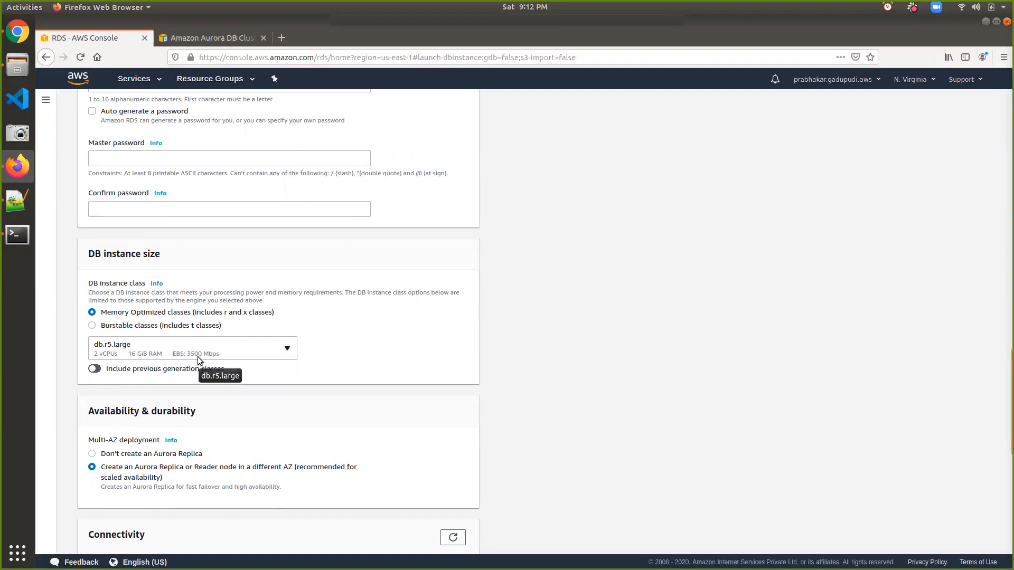
Choose the Dev/Test template for the Aurora database
scroll(197, 356, up, 2)
scroll(198, 359, up, 8)
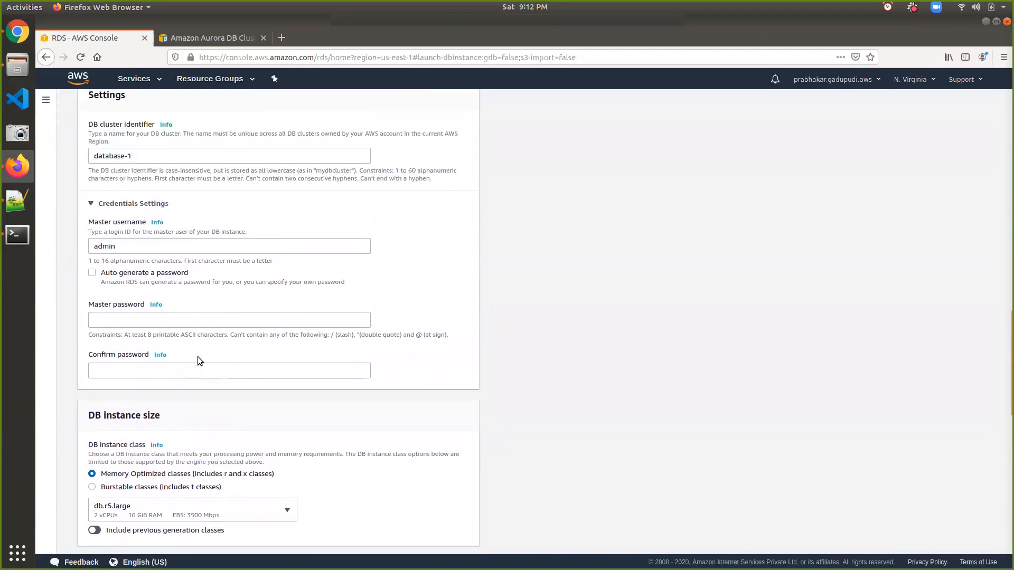
scroll(197, 357, up, 3)
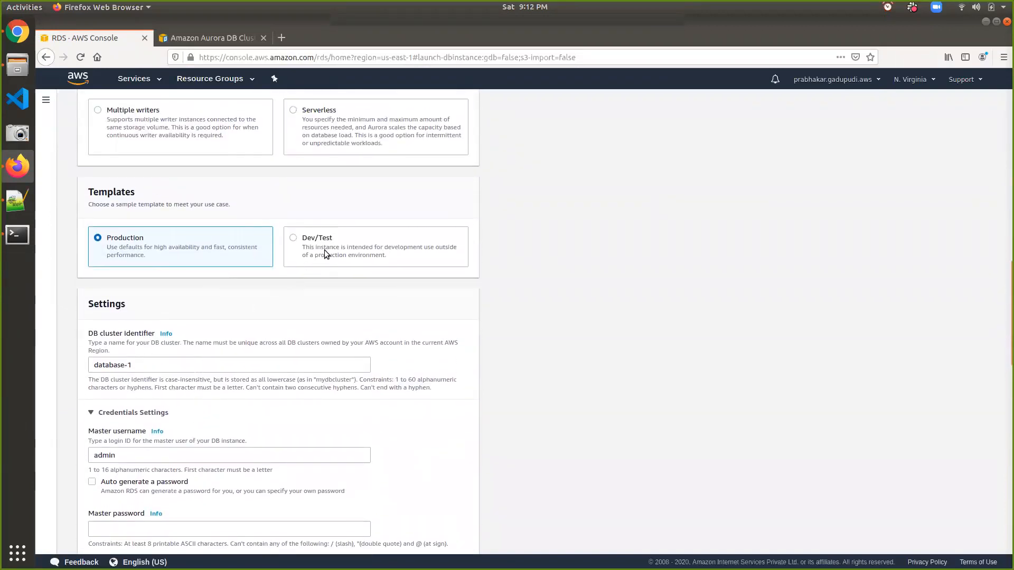
click(339, 244)
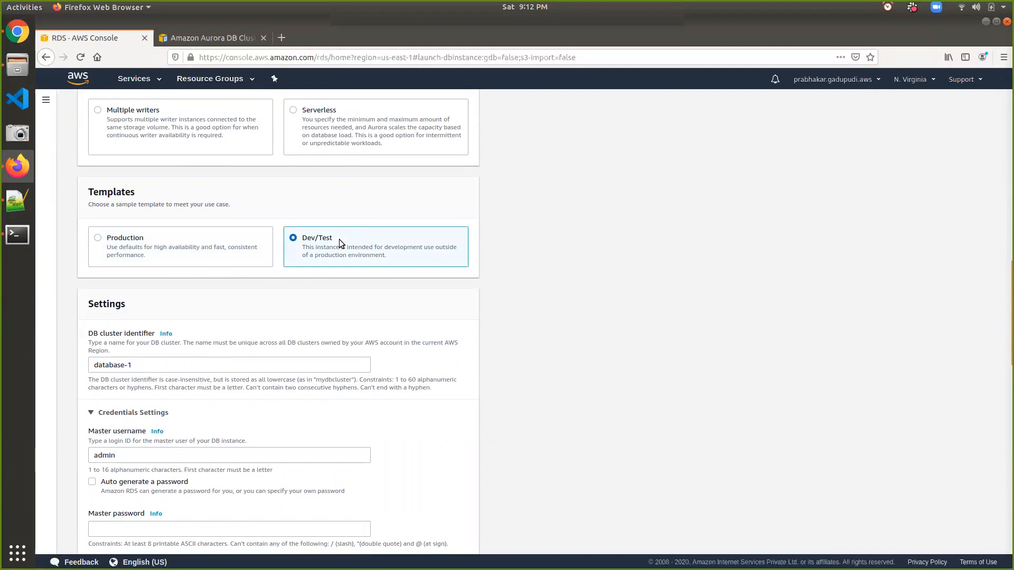
Set the DB cluster identifier to the owner's first name followed by "db_cluster"
scroll(335, 285, down, 10)
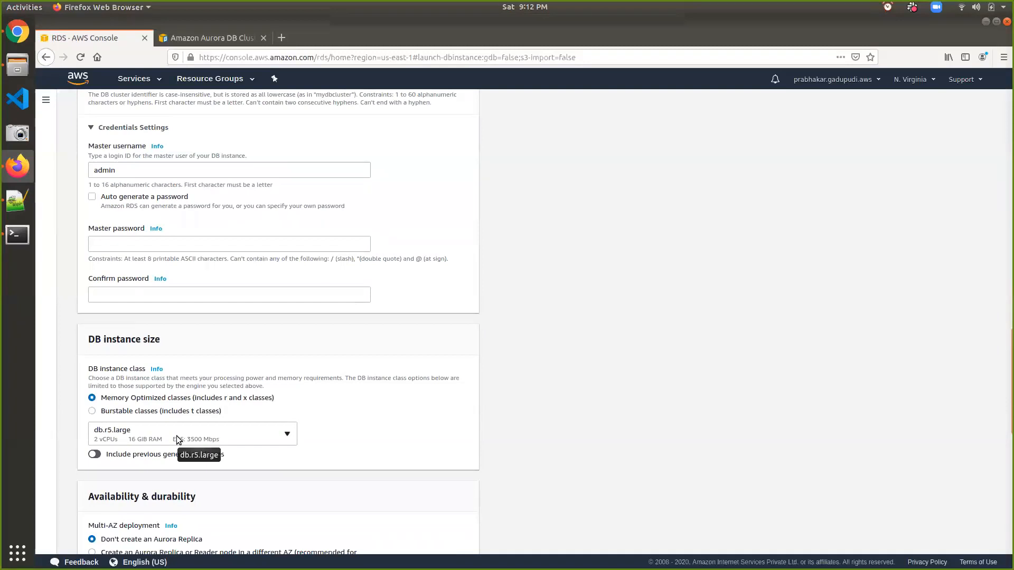
scroll(177, 440, up, 8)
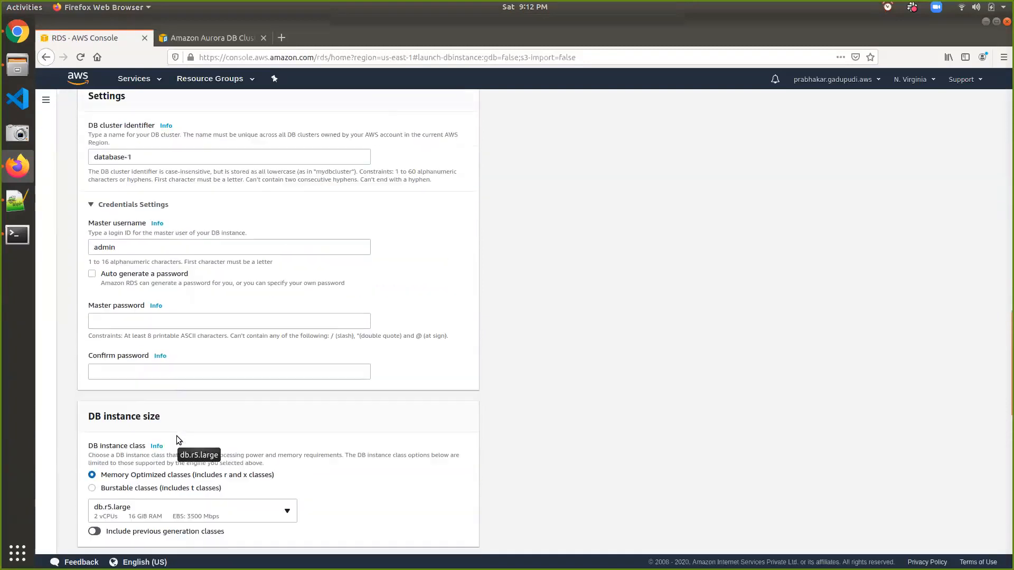
click(146, 308)
key(ctrl+a)
key(BackSpace)
text(pra)
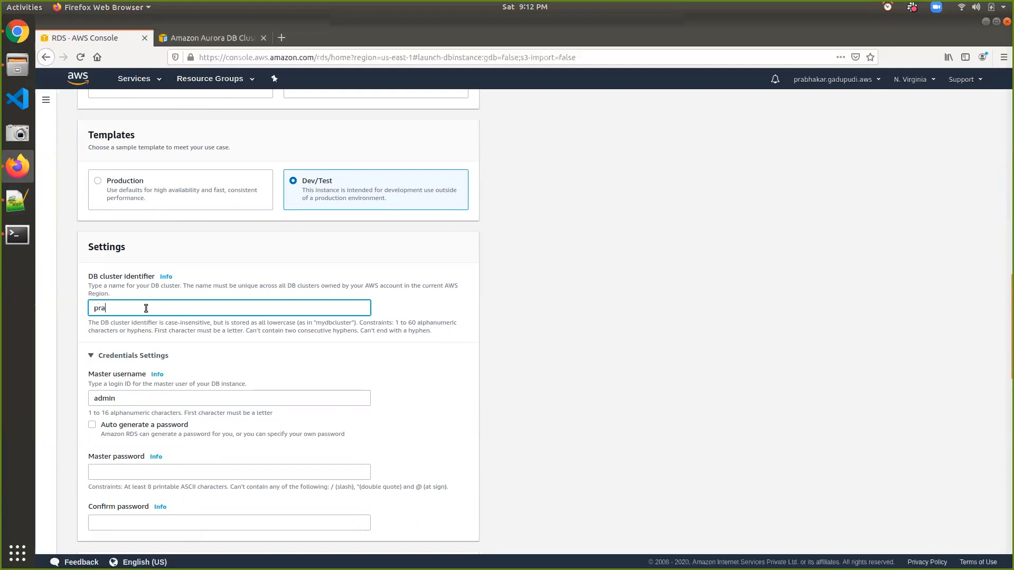
text(bhakardb_cluster)
Keep admin as the master username, then enter and confirm the master password
double_click(120, 399)
scroll(119, 398, down, 4)
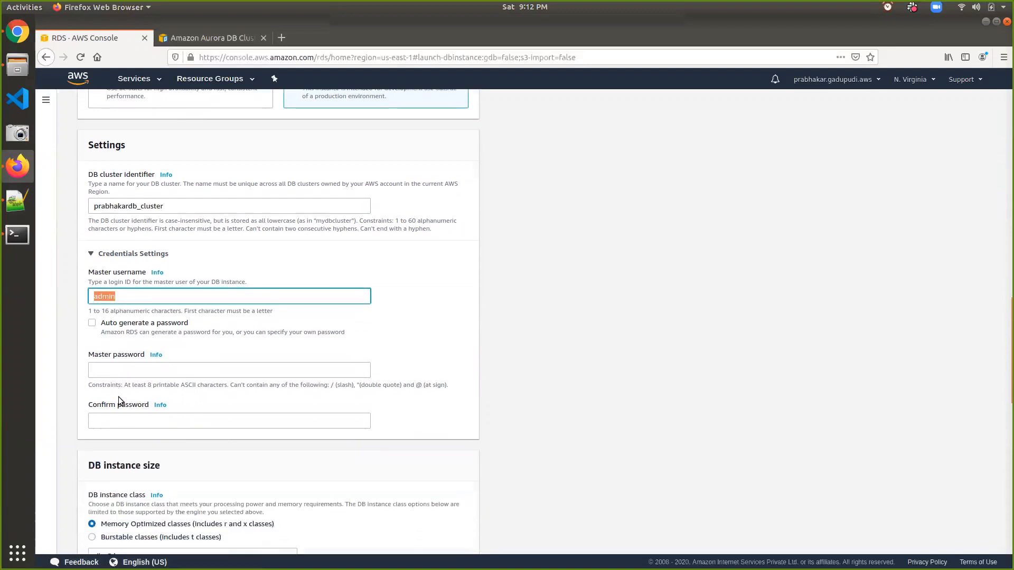
click(125, 365)
text(••••••••)
click(136, 407)
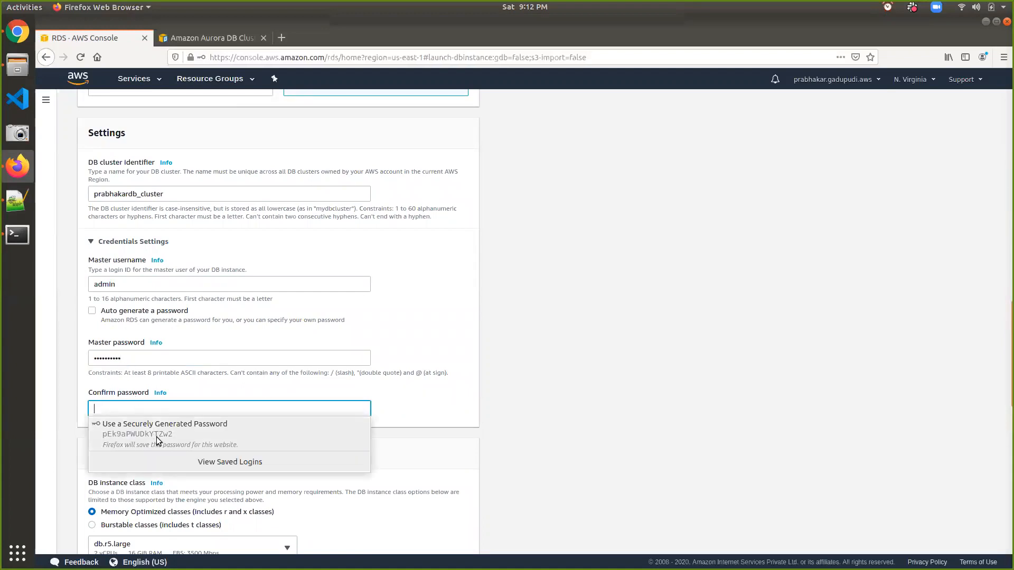
key(Escape)
text(••••••••)
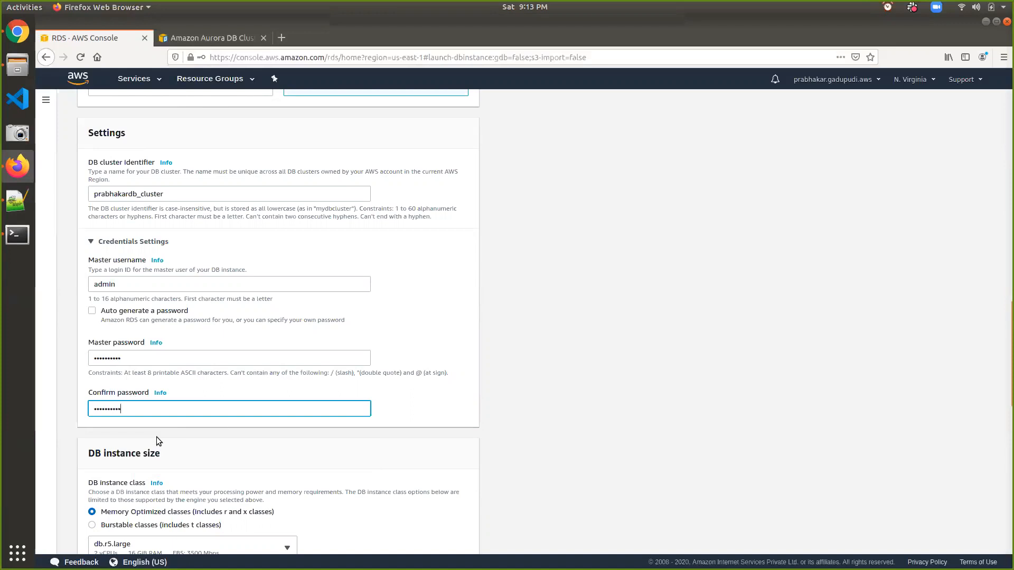
Switch the DB instance class to Burstable classes and keep the db.t2.small size
scroll(156, 436, down, 5)
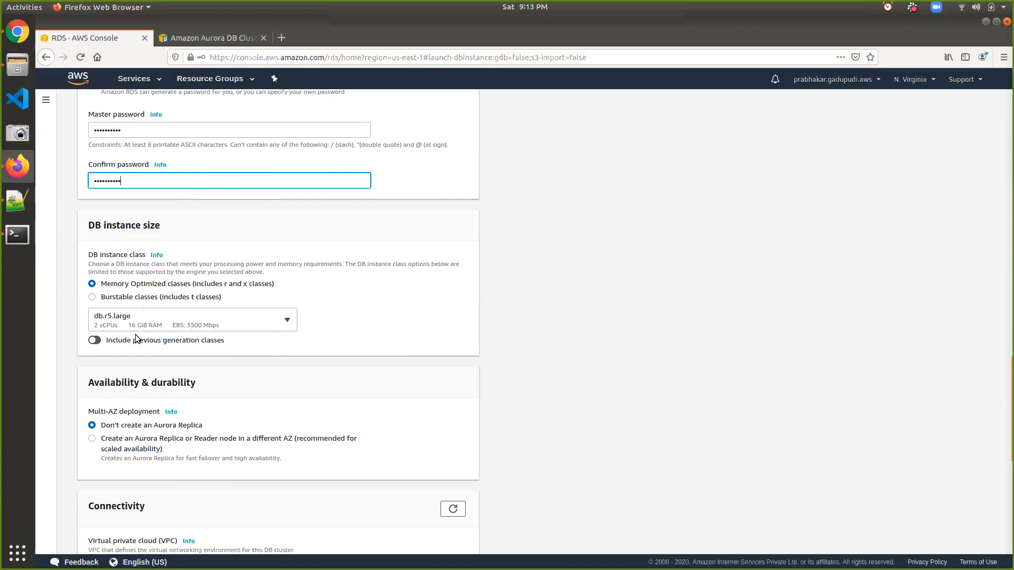
click(130, 298)
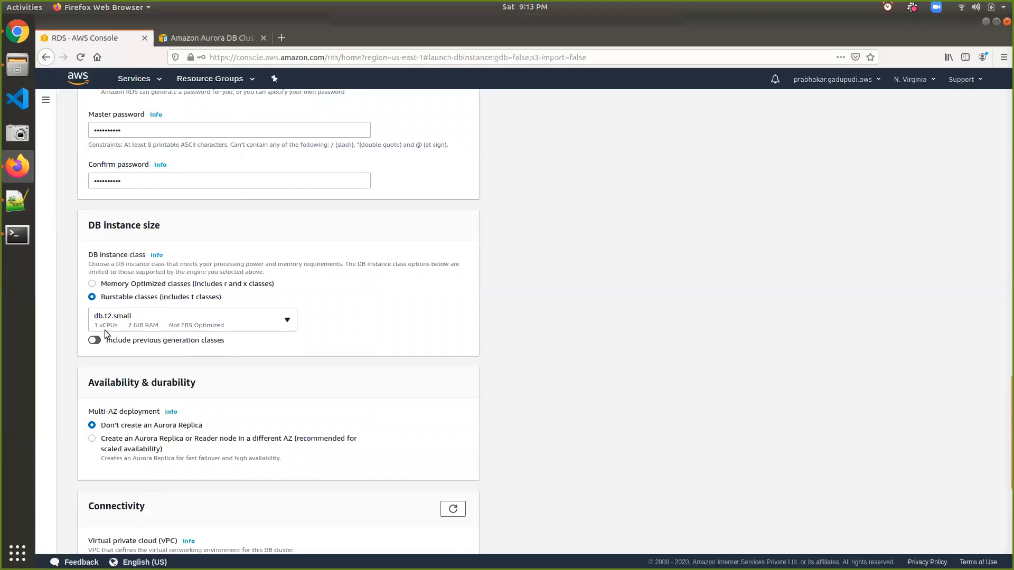
click(176, 328)
click(175, 327)
scroll(360, 346, up, 3)
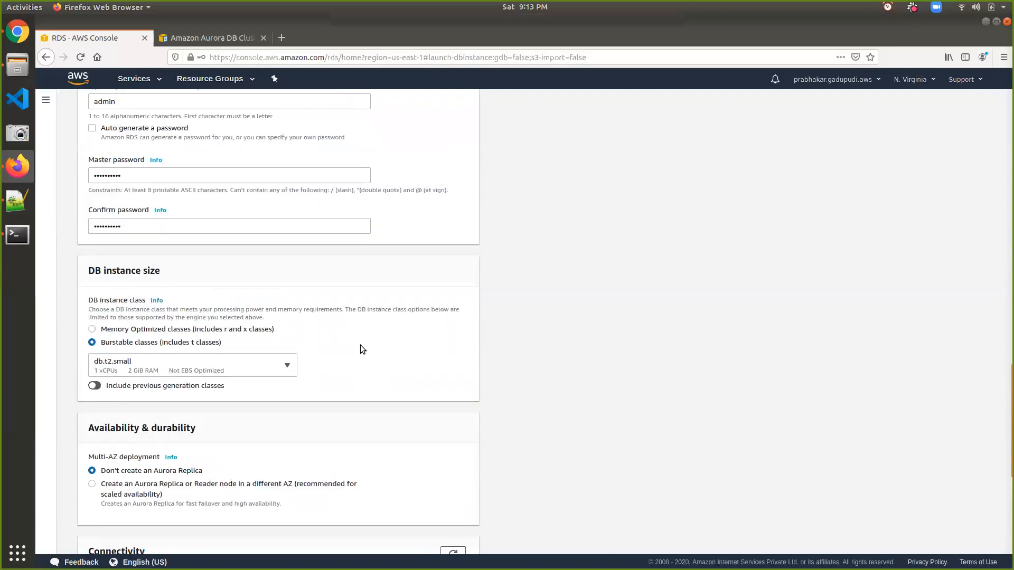
Keep the default VPC and make the database publicly accessible in the additional connectivity configuration
scroll(360, 346, down, 5)
scroll(360, 345, down, 2)
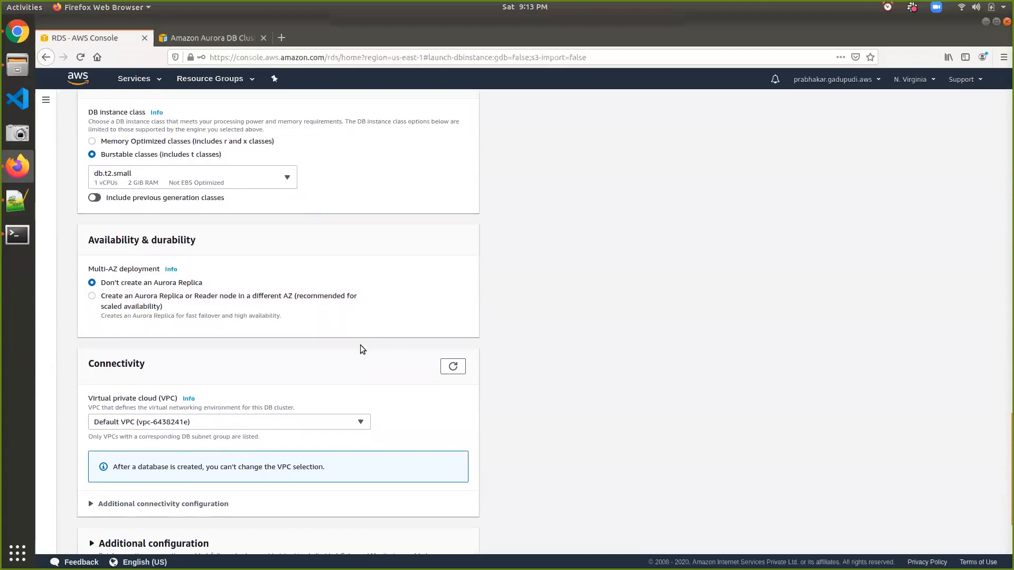
scroll(360, 349, down, 1)
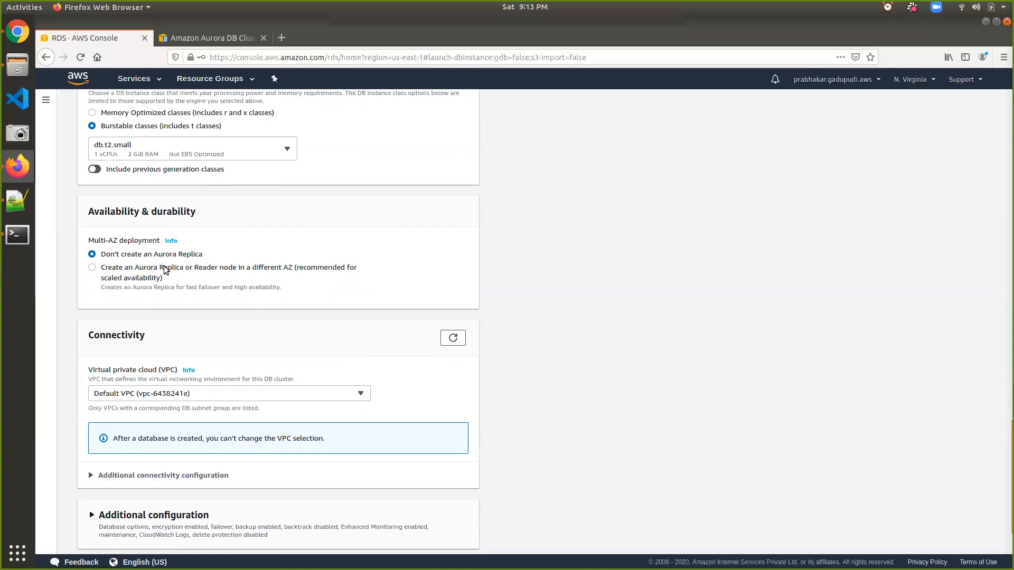
scroll(164, 265, down, 2)
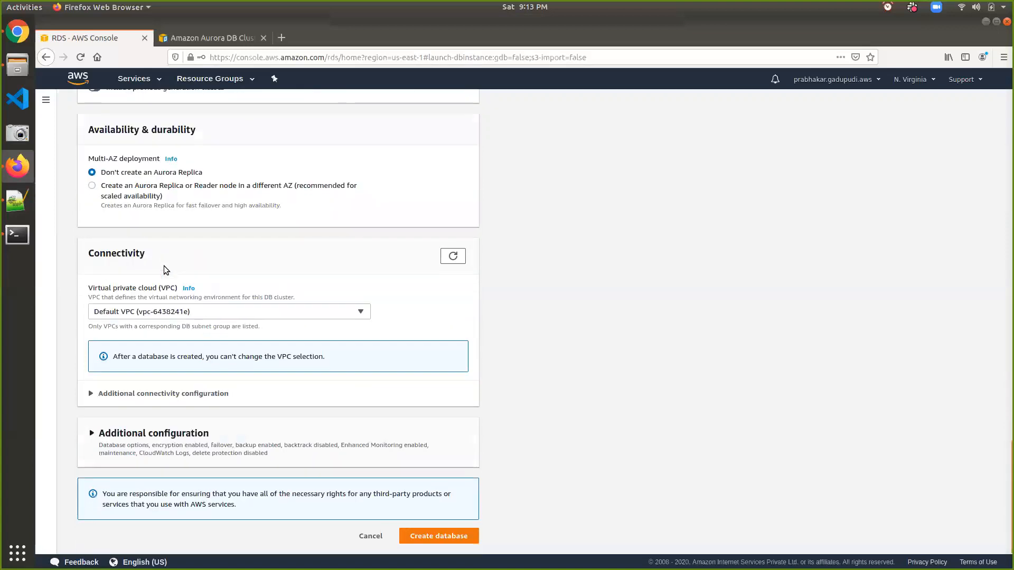
click(157, 313)
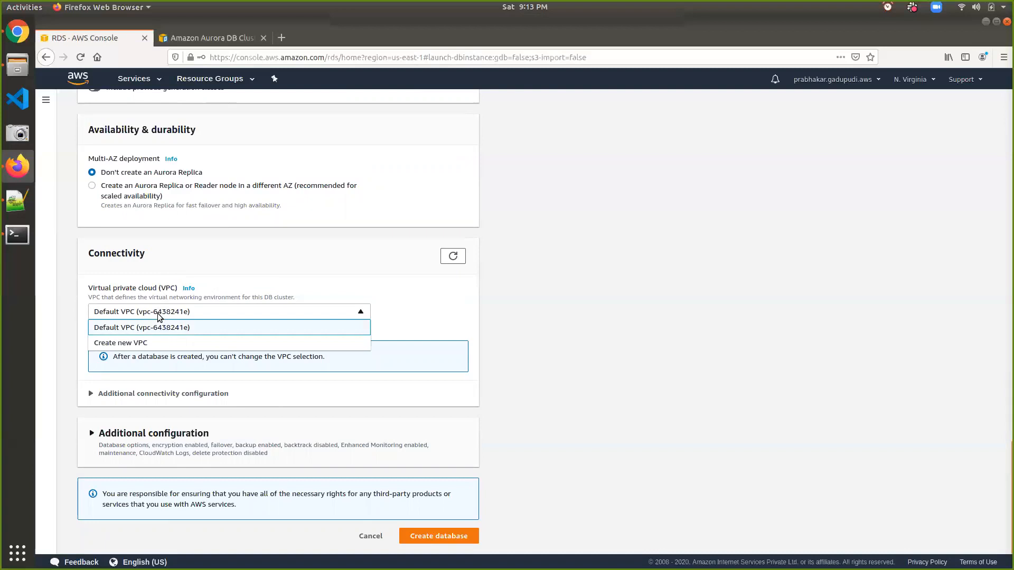
click(158, 313)
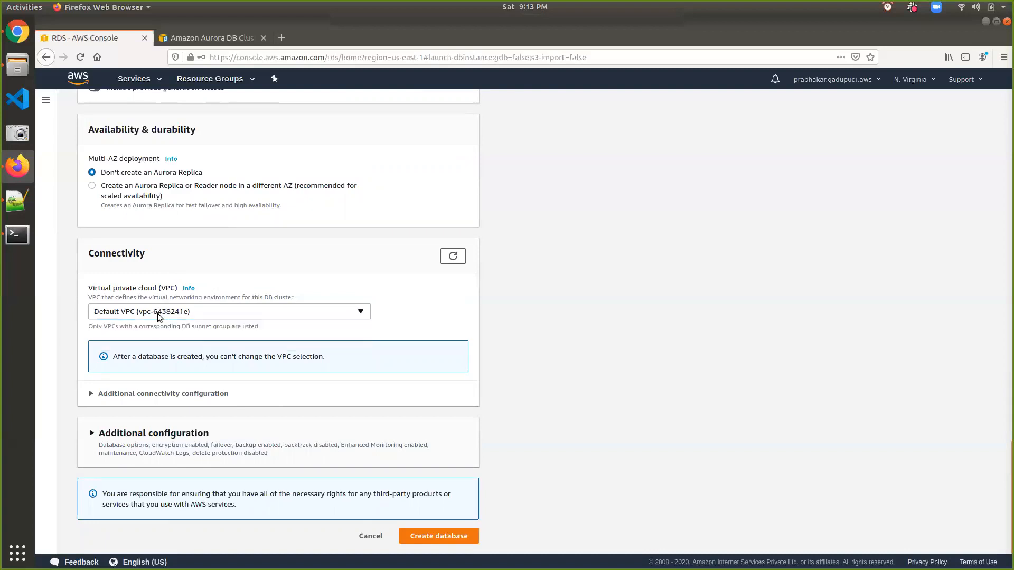
click(129, 395)
scroll(129, 395, down, 4)
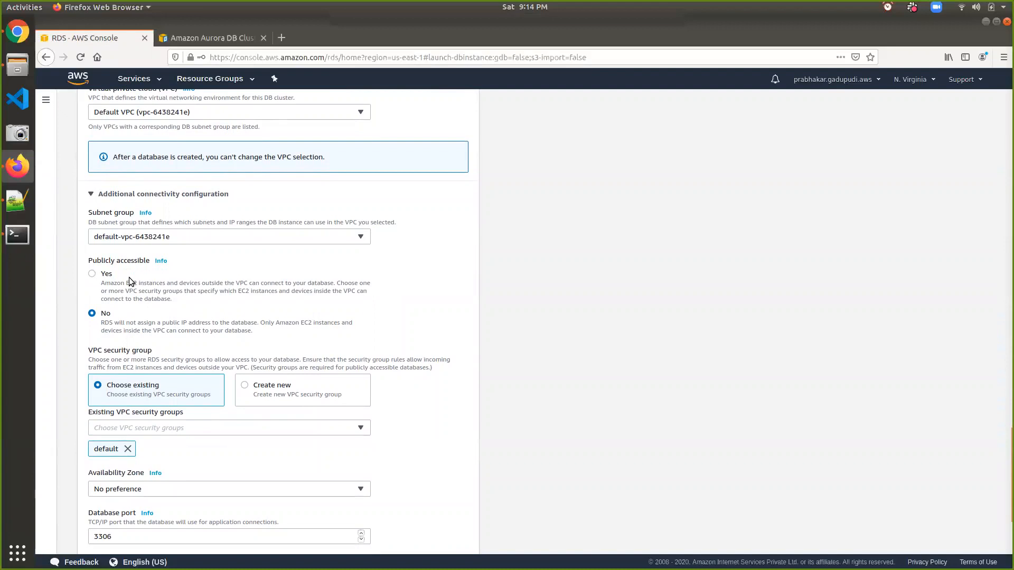
click(93, 274)
Have a new VPC security group named aws-aurora-sg created for the database
scroll(95, 274, down, 2)
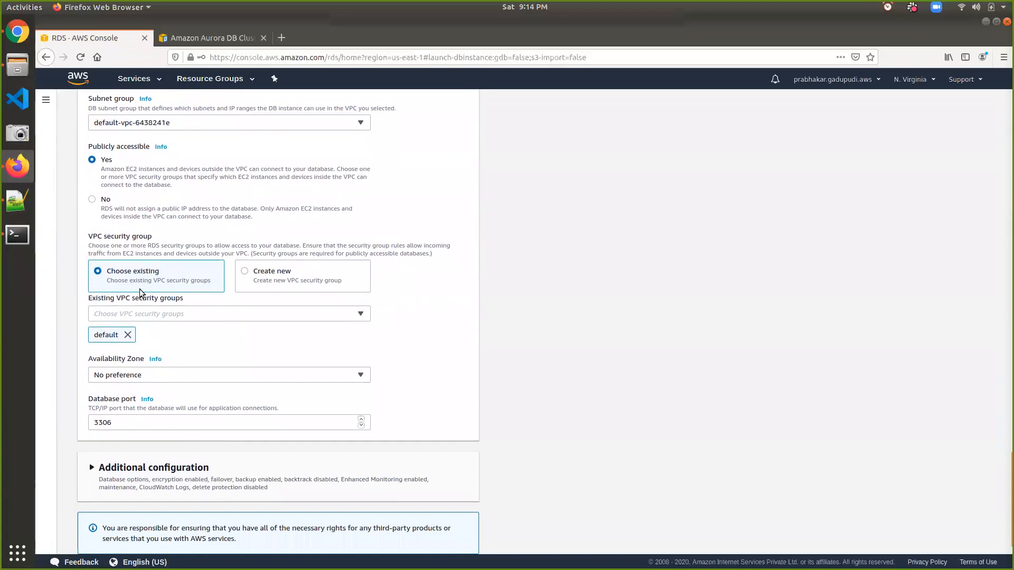
click(204, 312)
click(268, 289)
click(256, 283)
click(213, 317)
text(aws-)
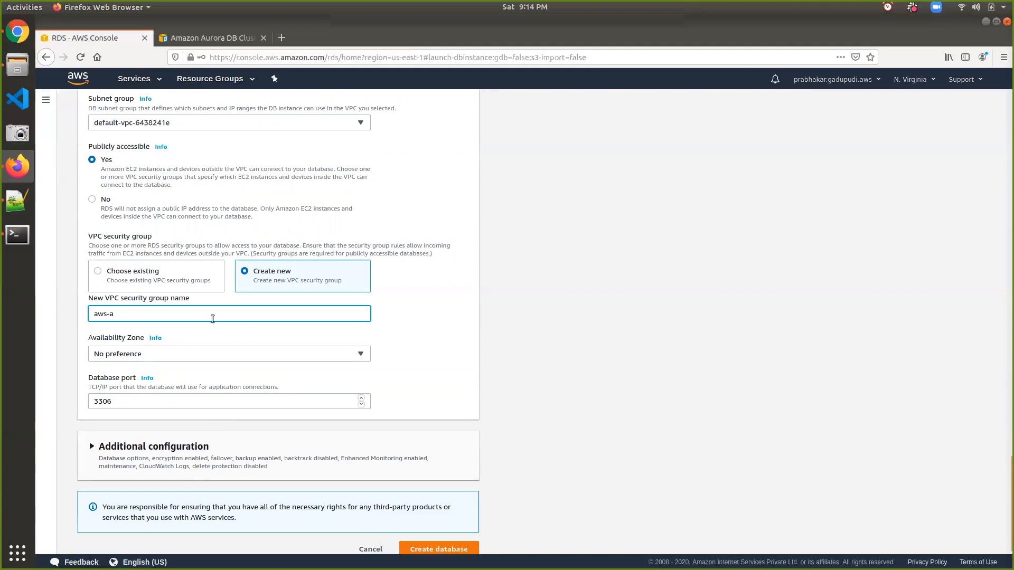
text(aurora-sg)
Set the database's Availability Zone to us-east-1e
scroll(213, 319, down, 1)
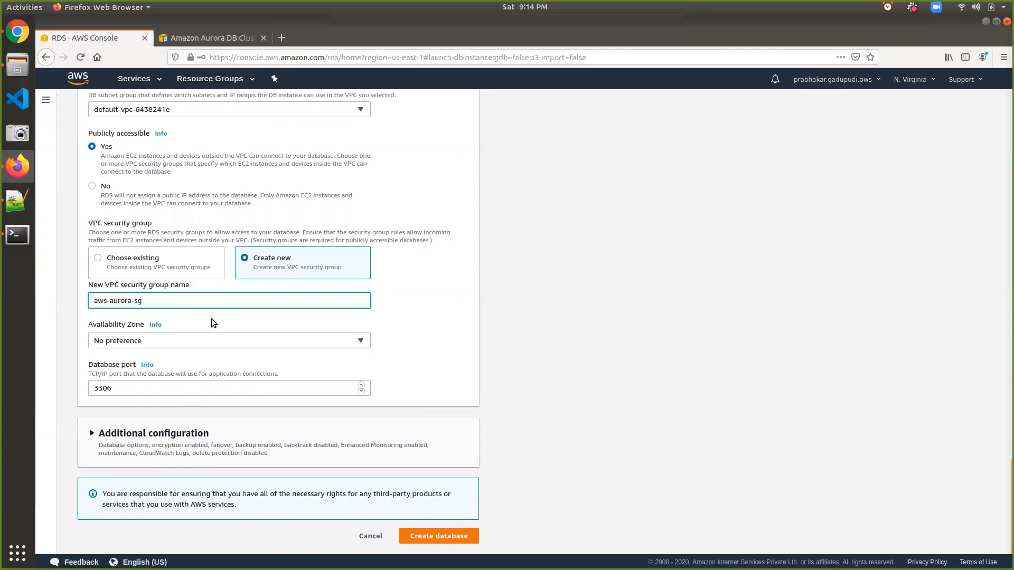
click(207, 342)
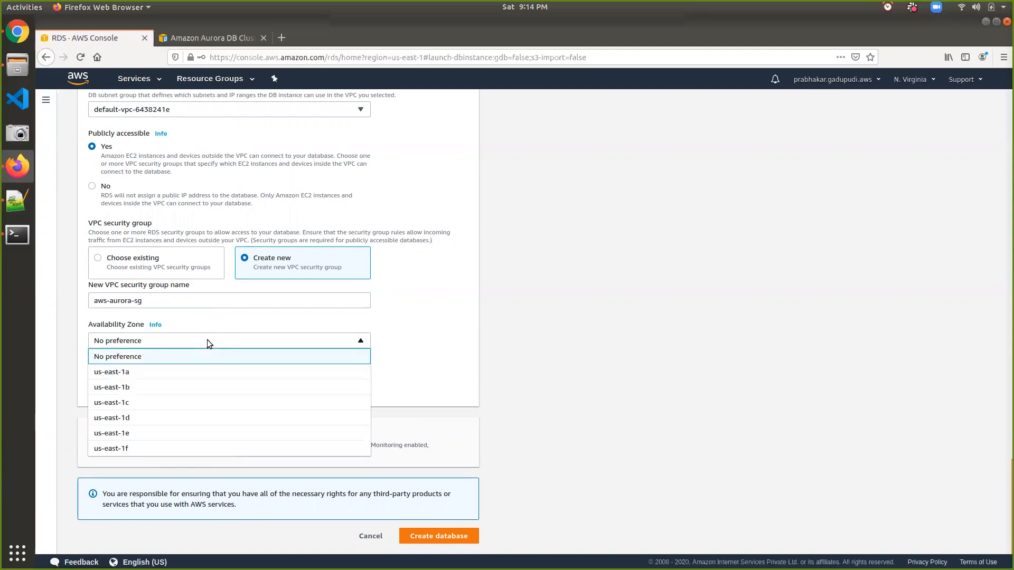
click(128, 434)
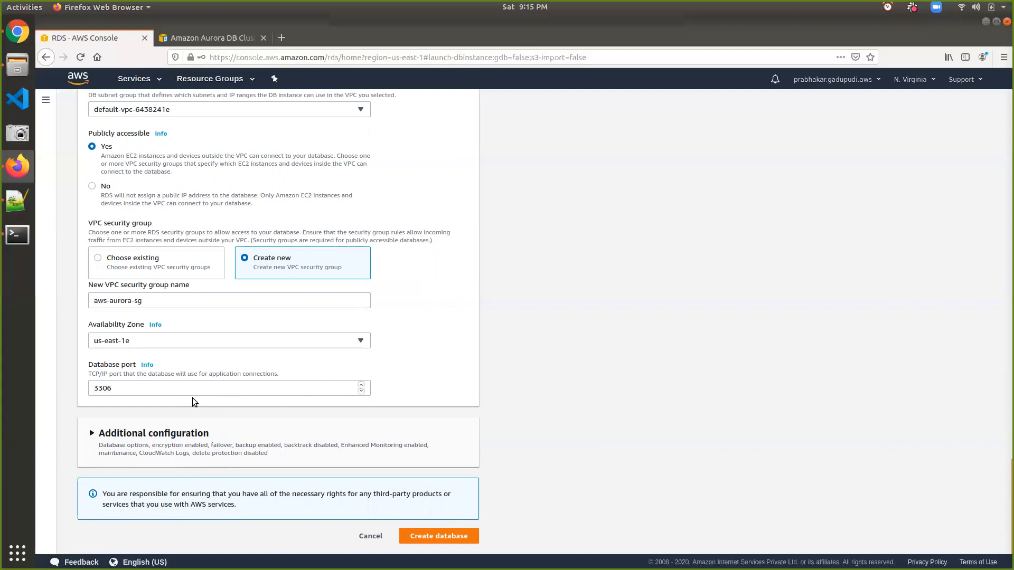
In the additional configuration, set the initial database name to the owner's first name followed by "db"
click(160, 432)
scroll(161, 429, down, 4)
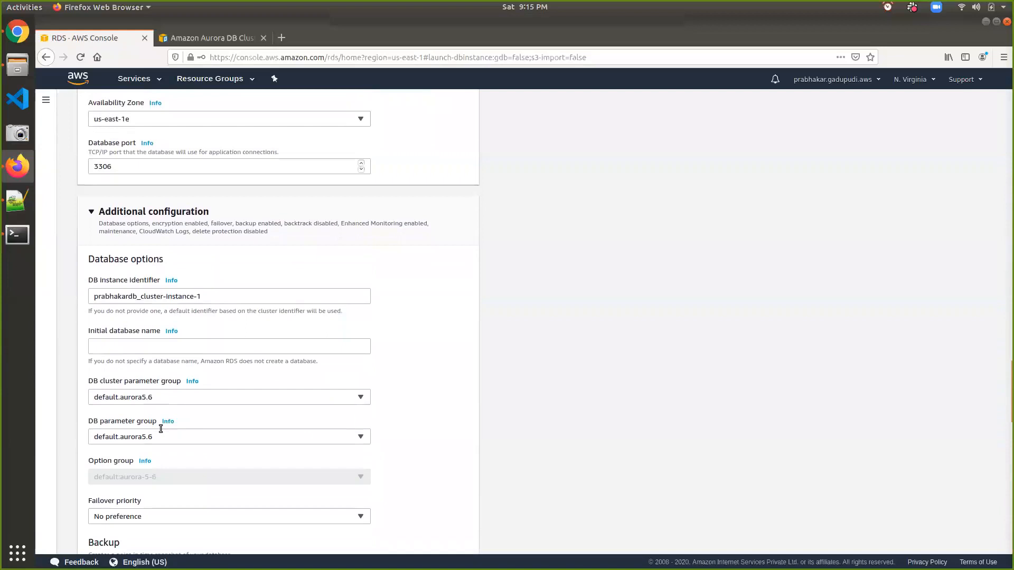
scroll(160, 429, down, 1)
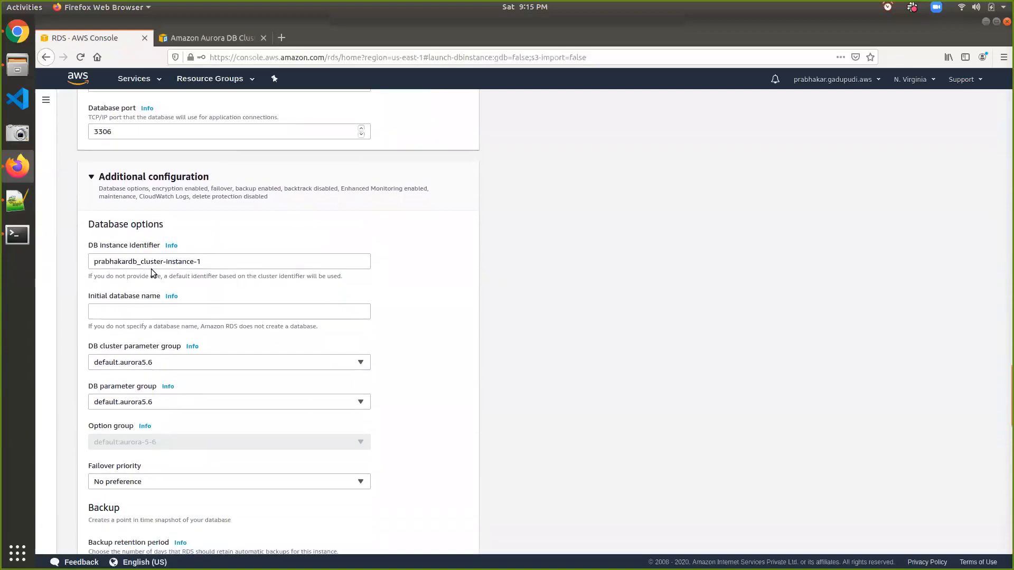
click(166, 308)
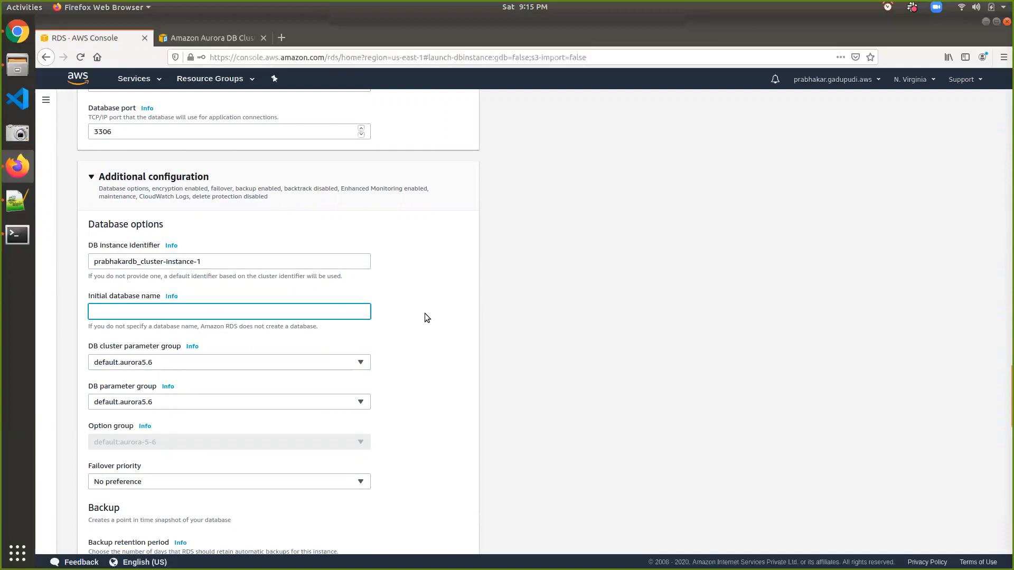
text(prabhakardb)
click(638, 333)
scroll(638, 333, down, 5)
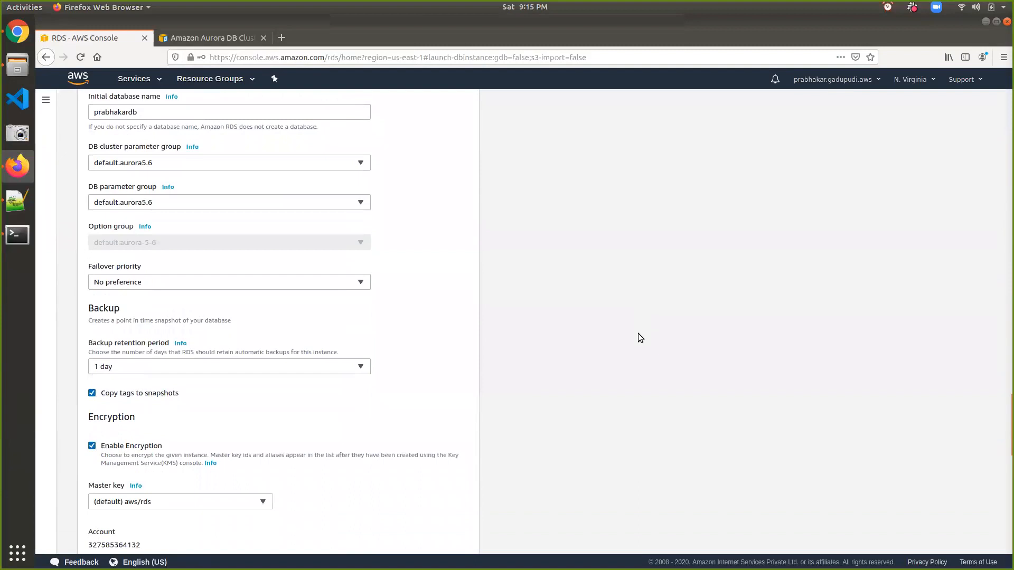
Turn off copying tags to snapshots, encryption and Enhanced monitoring in the additional configuration
scroll(640, 338, down, 2)
scroll(638, 334, down, 2)
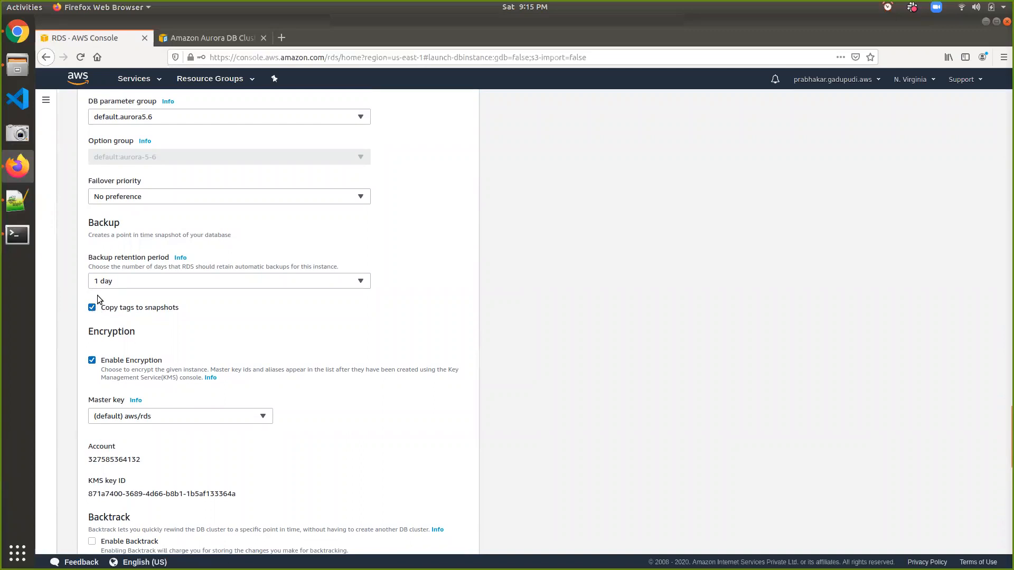
click(92, 359)
scroll(92, 359, down, 3)
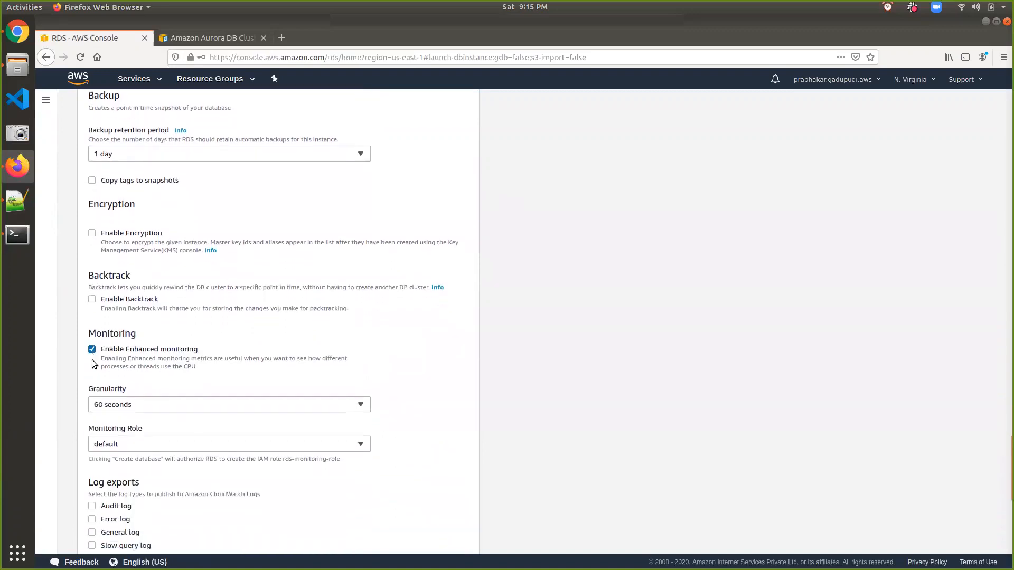
click(92, 334)
scroll(93, 339, down, 3)
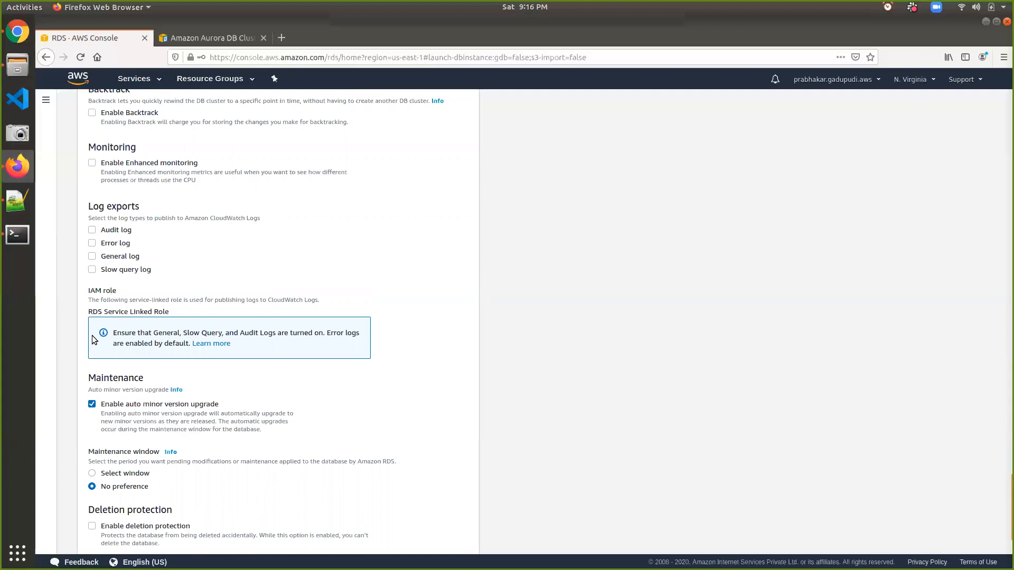
scroll(94, 338, down, 3)
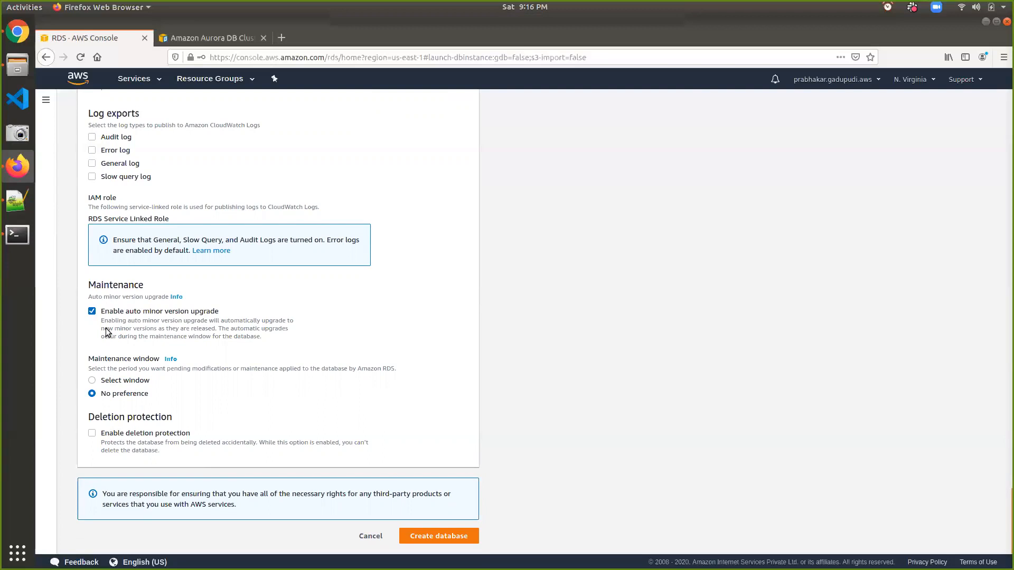
click(103, 382)
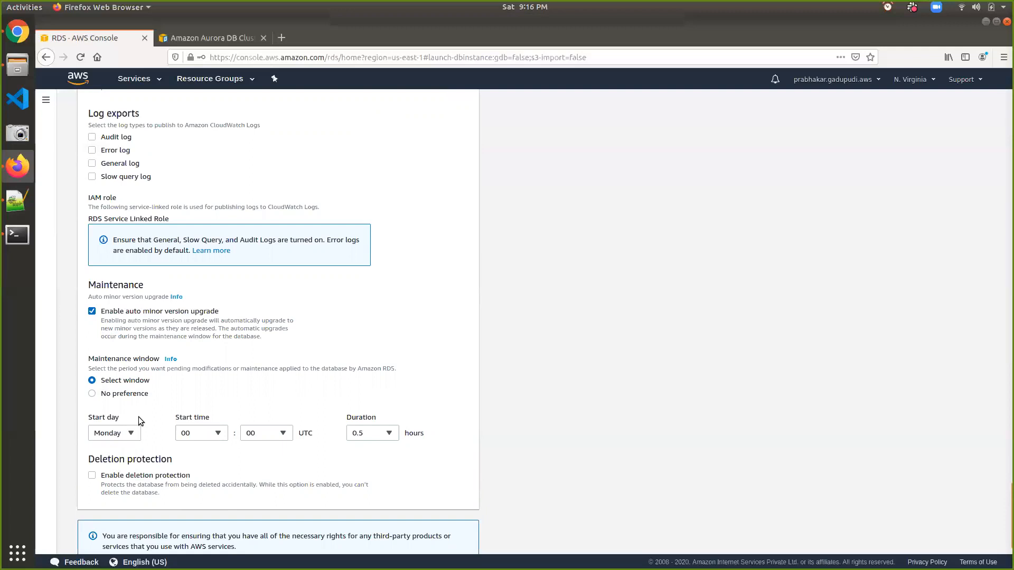
click(130, 392)
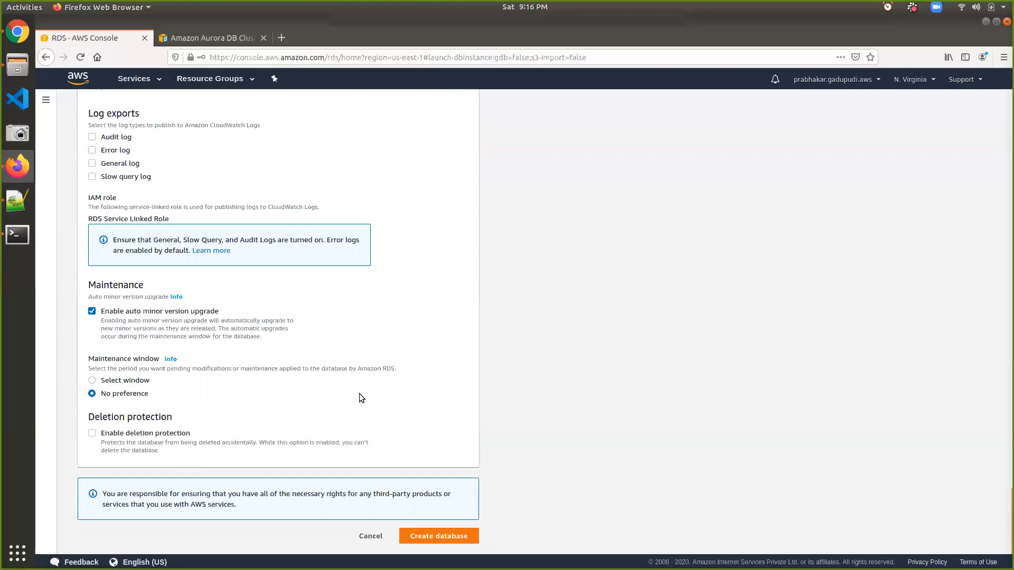
Review the connectivity and database option settings, and consult the Amazon Aurora DB Clusters diagram in the documentation
scroll(359, 394, up, 5)
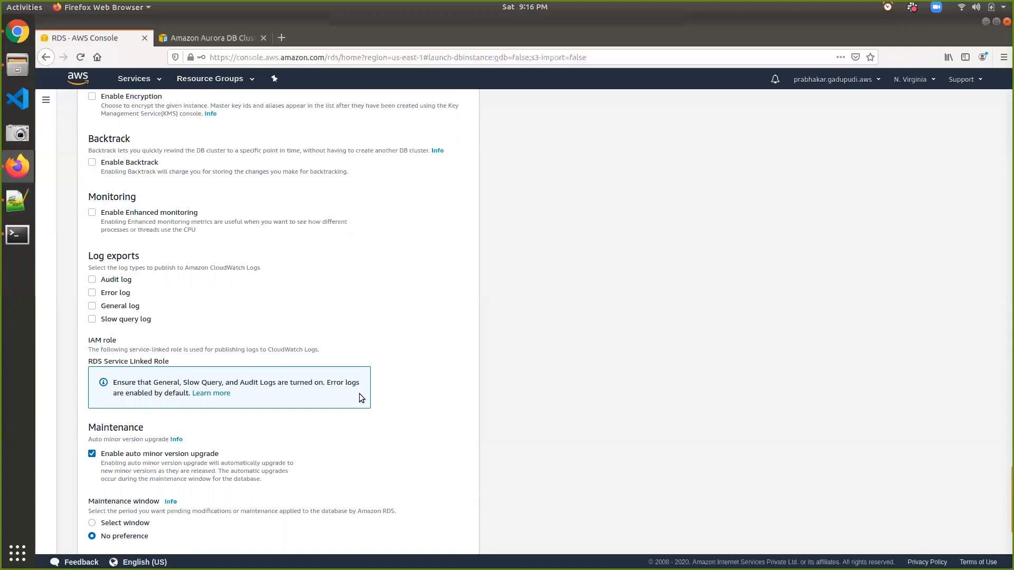
scroll(360, 394, up, 20)
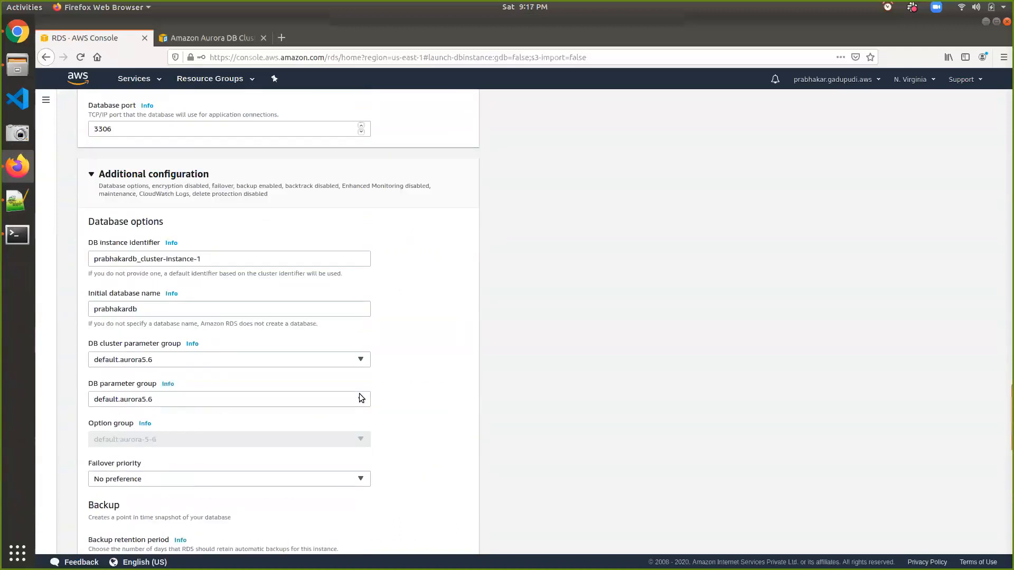
scroll(359, 394, up, 3)
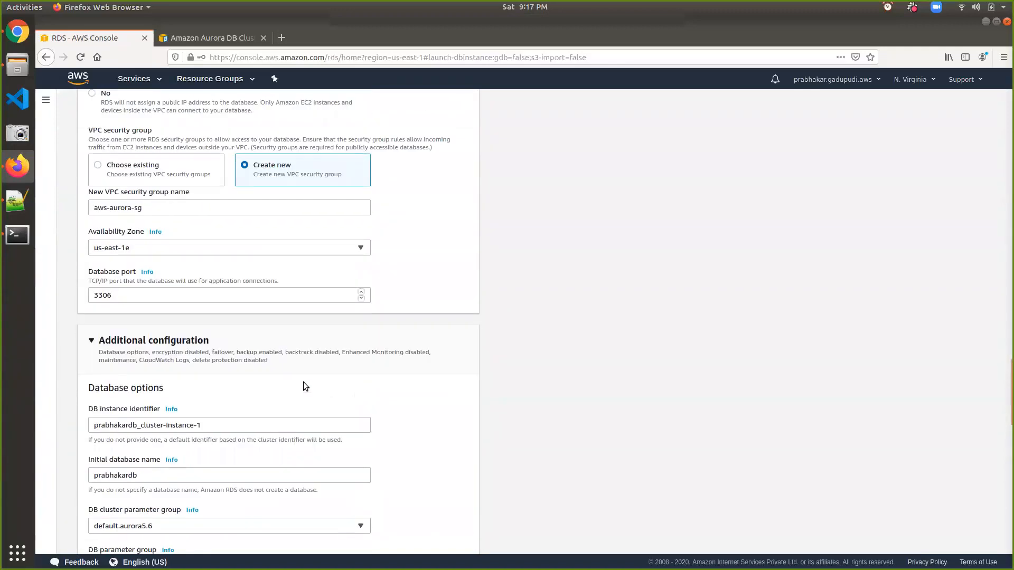
scroll(303, 382, down, 1)
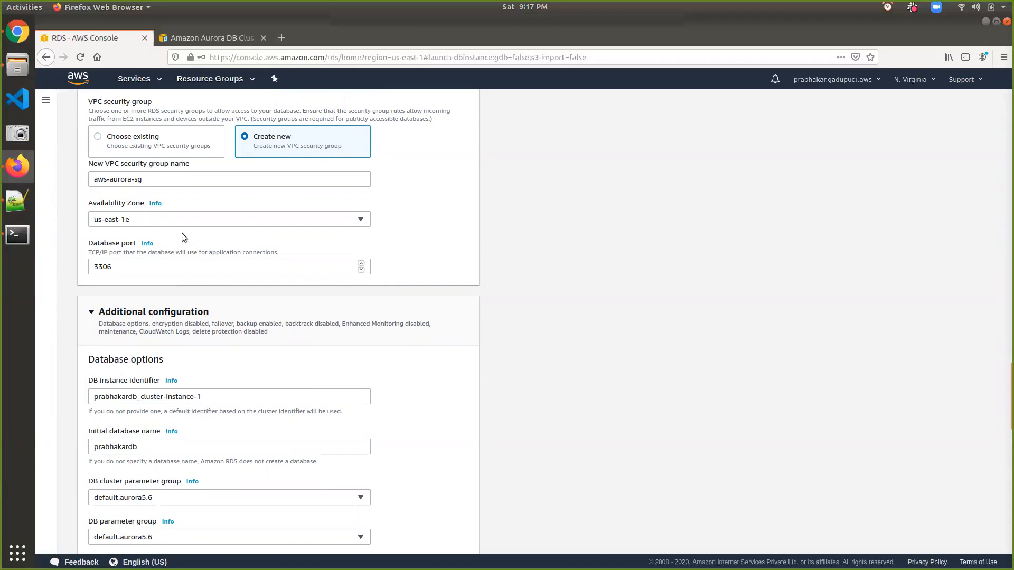
click(203, 37)
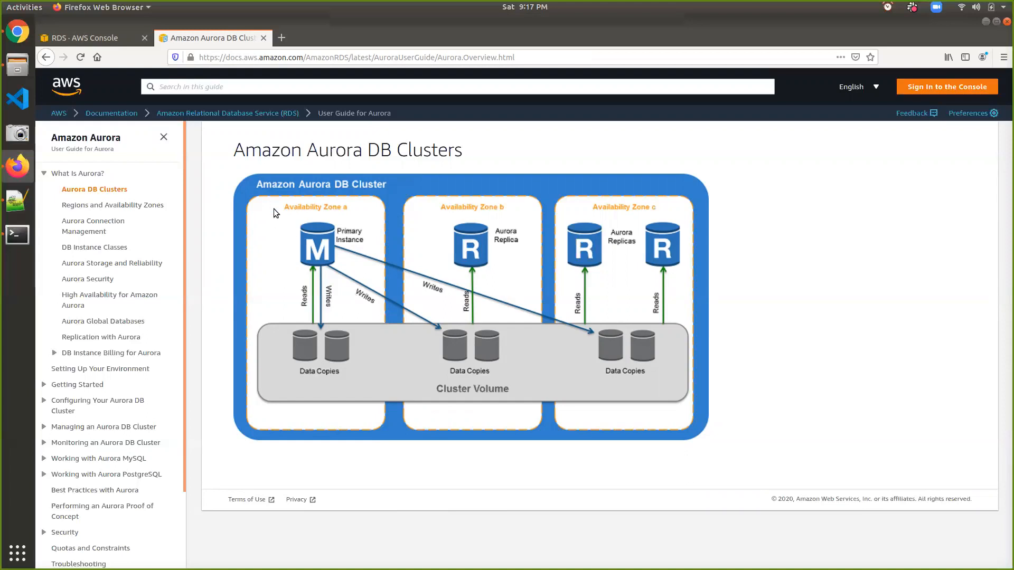
click(108, 40)
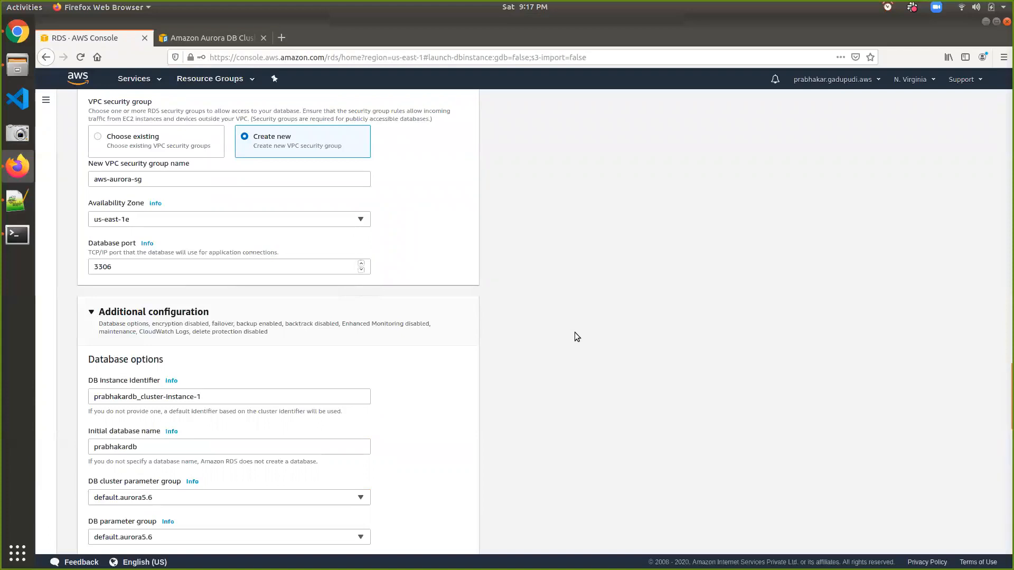
Turn off auto minor version upgrade and submit the database for creation
scroll(575, 333, down, 15)
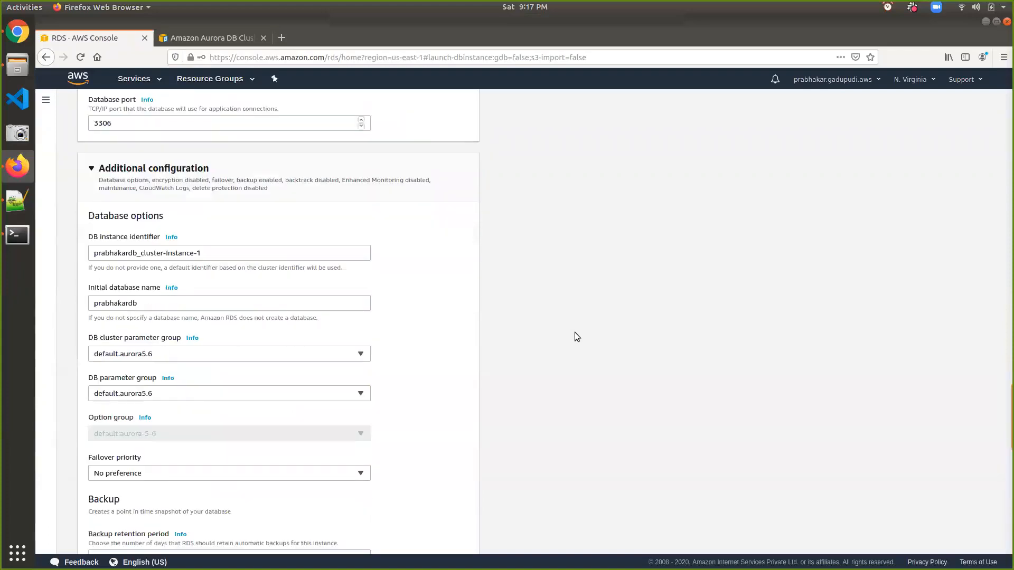
scroll(574, 332, down, 1)
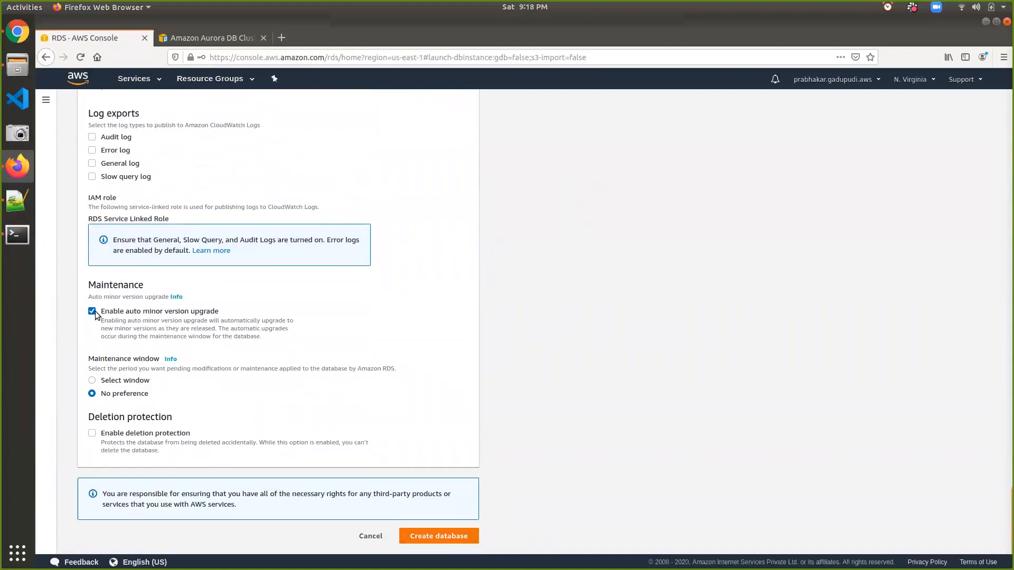
click(443, 536)
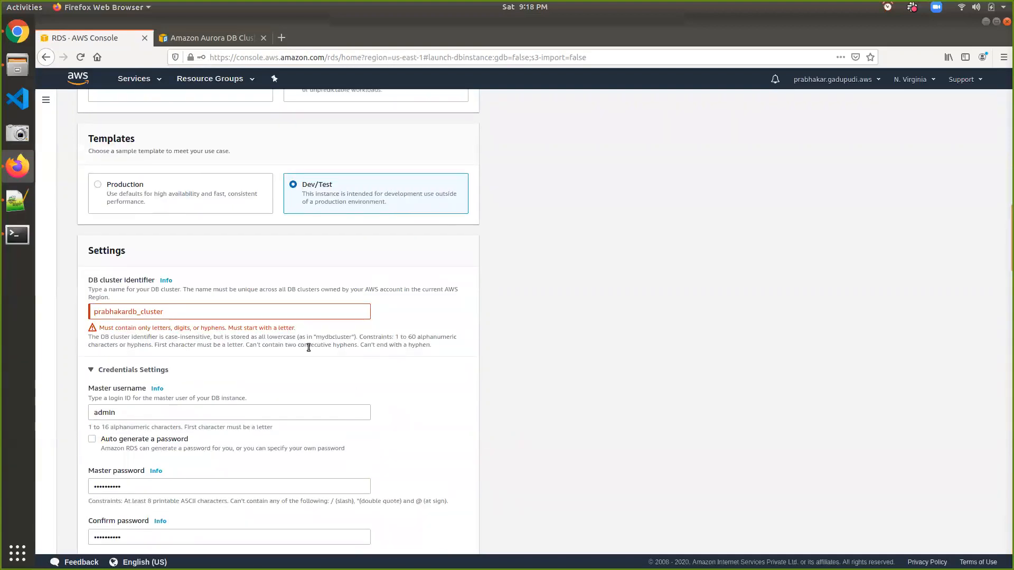
Replace the underscore in the DB cluster identifier with a hyphen and create the database
click(138, 315)
key(BackSpace)
text(-)
click(543, 384)
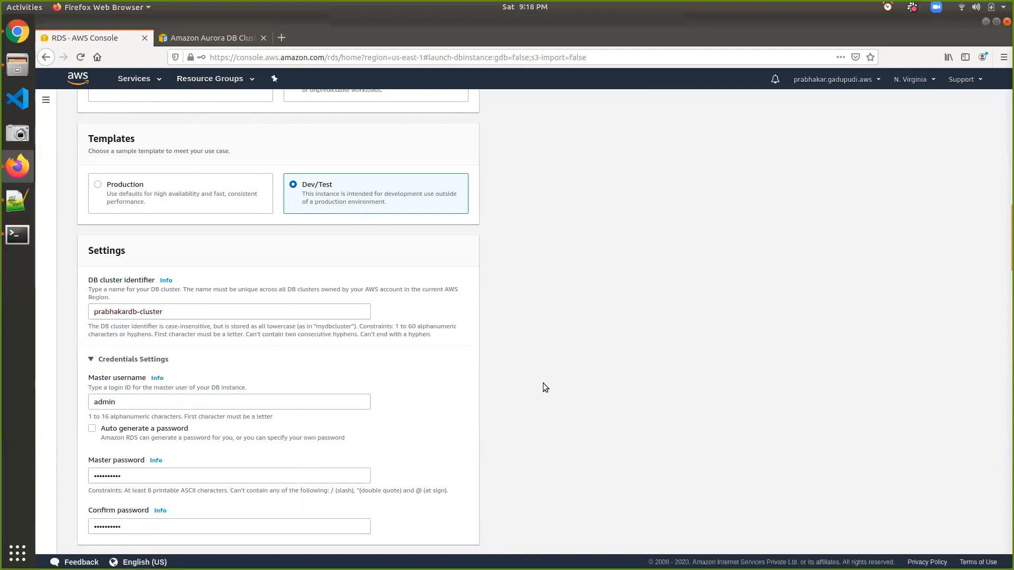
scroll(543, 382, down, 20)
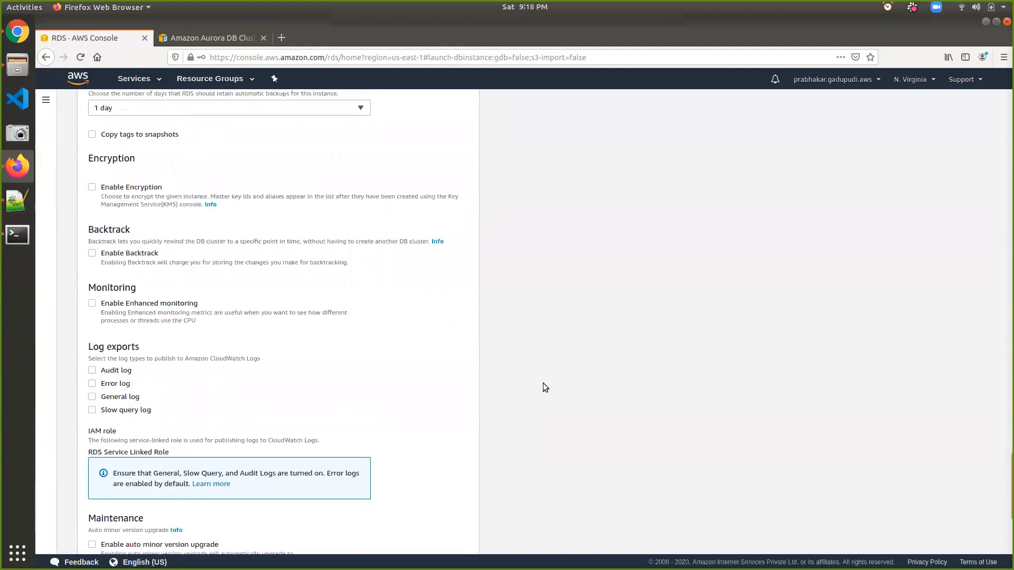
scroll(543, 388, down, 5)
click(456, 544)
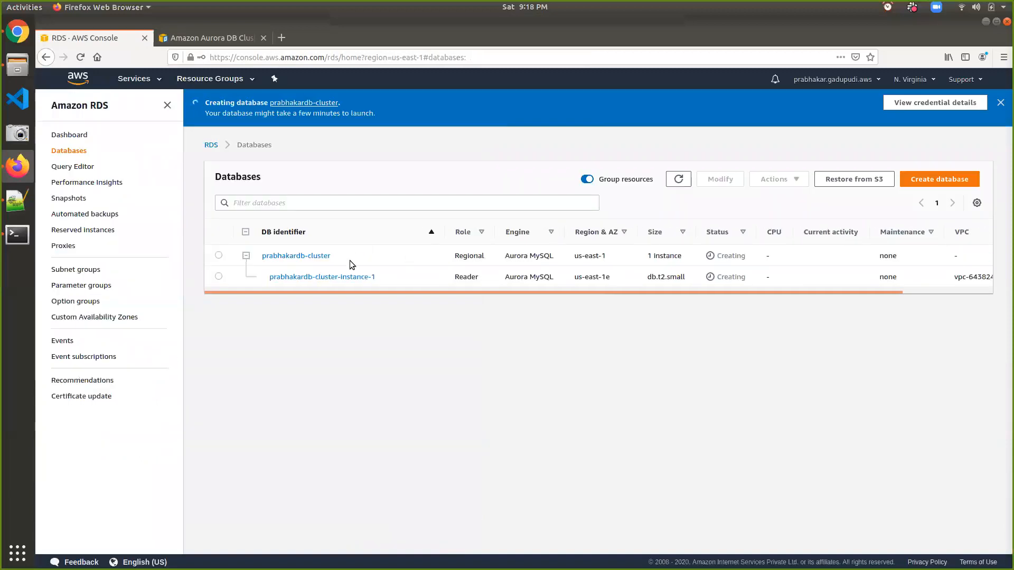
Open the new Aurora cluster's details and examine its endpoints, IAM roles, account sharing and proxies
click(247, 256)
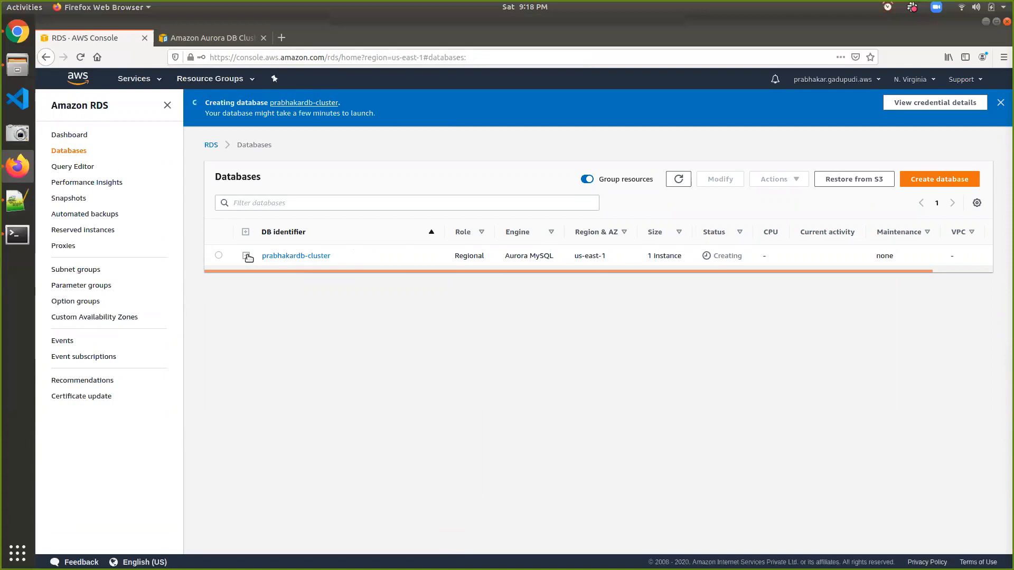
click(246, 256)
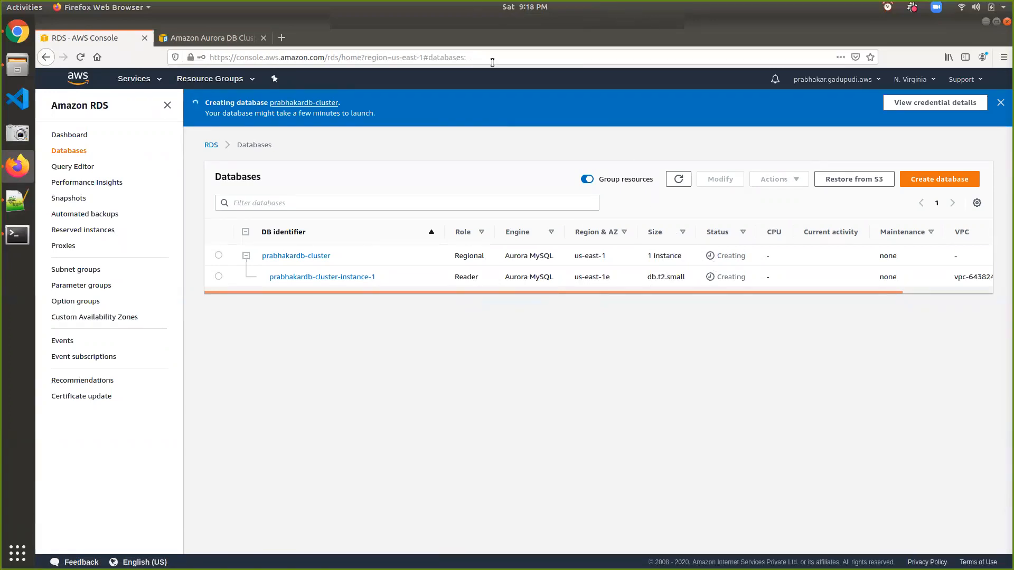
triple_click(344, 112)
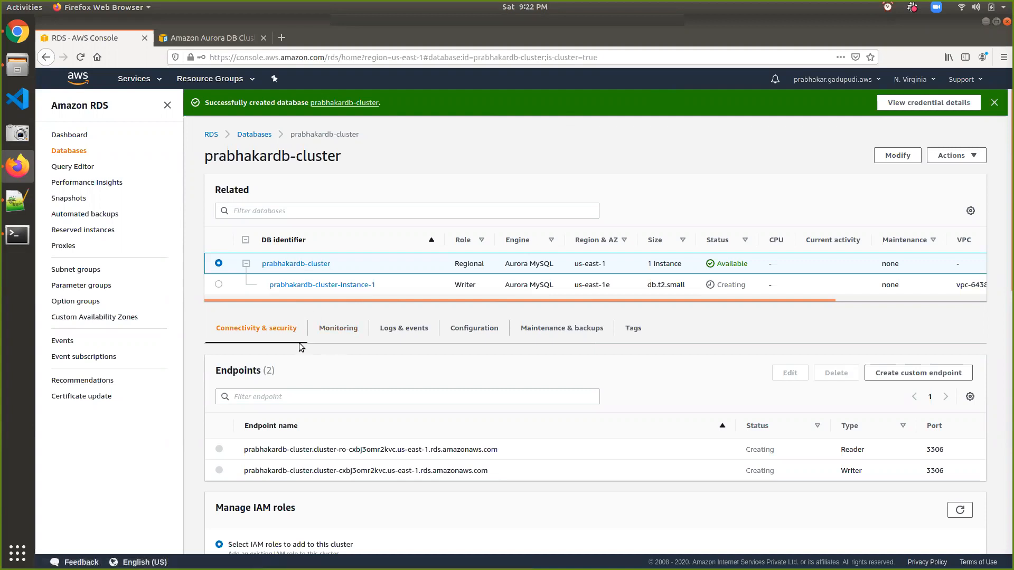
scroll(298, 343, down, 3)
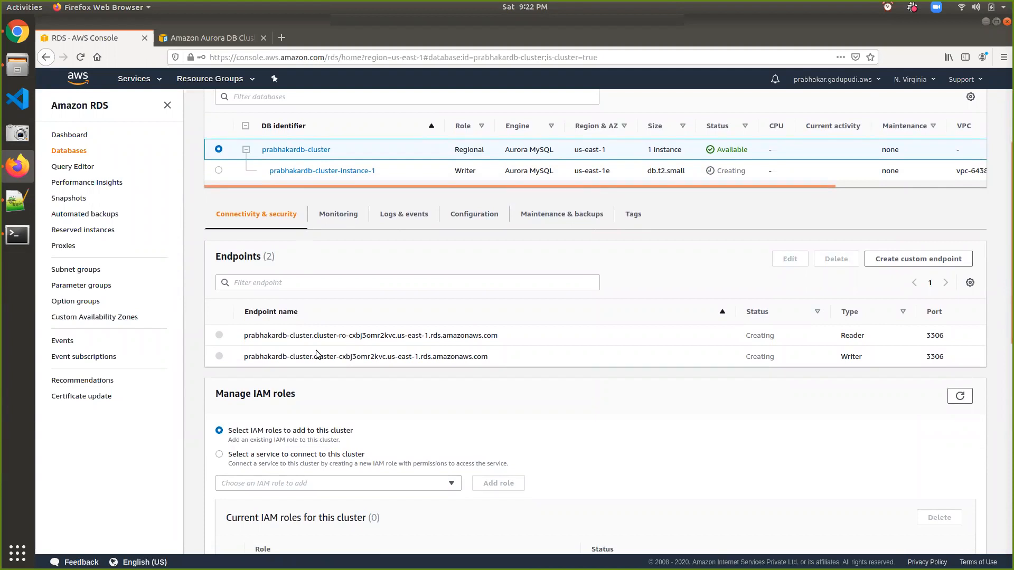
scroll(316, 350, down, 5)
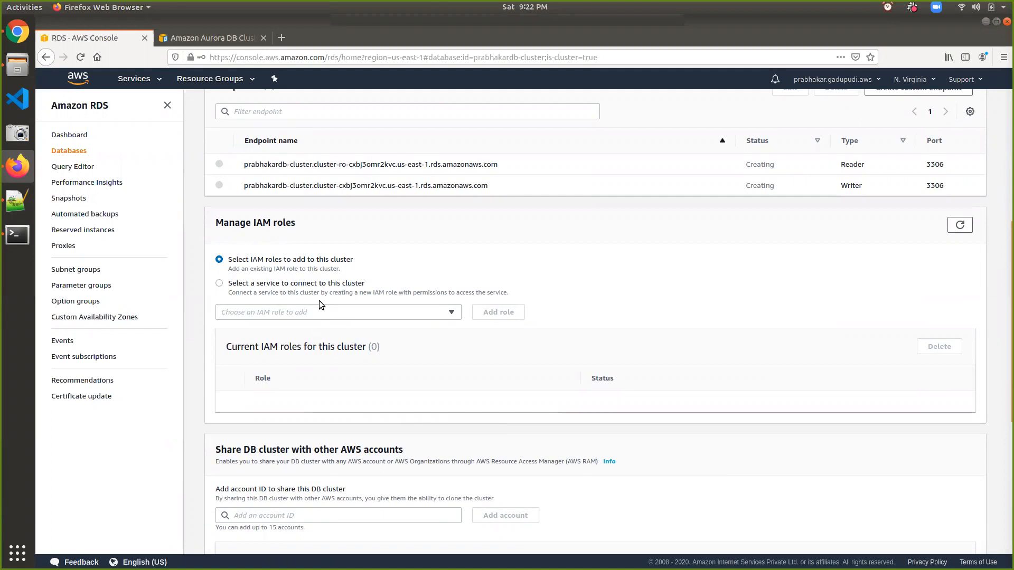
scroll(319, 300, down, 5)
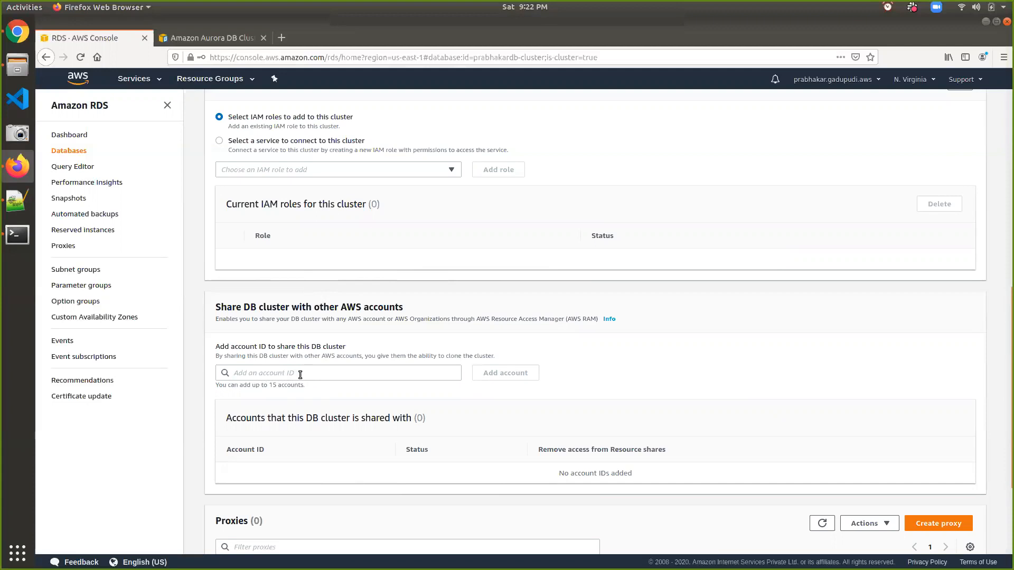
scroll(301, 375, down, 5)
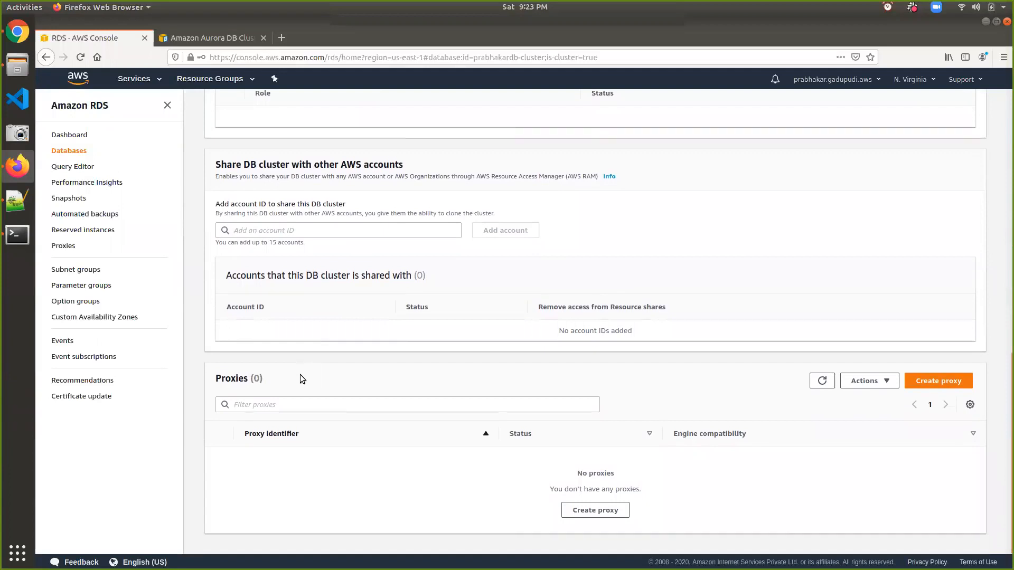
scroll(300, 374, up, 5)
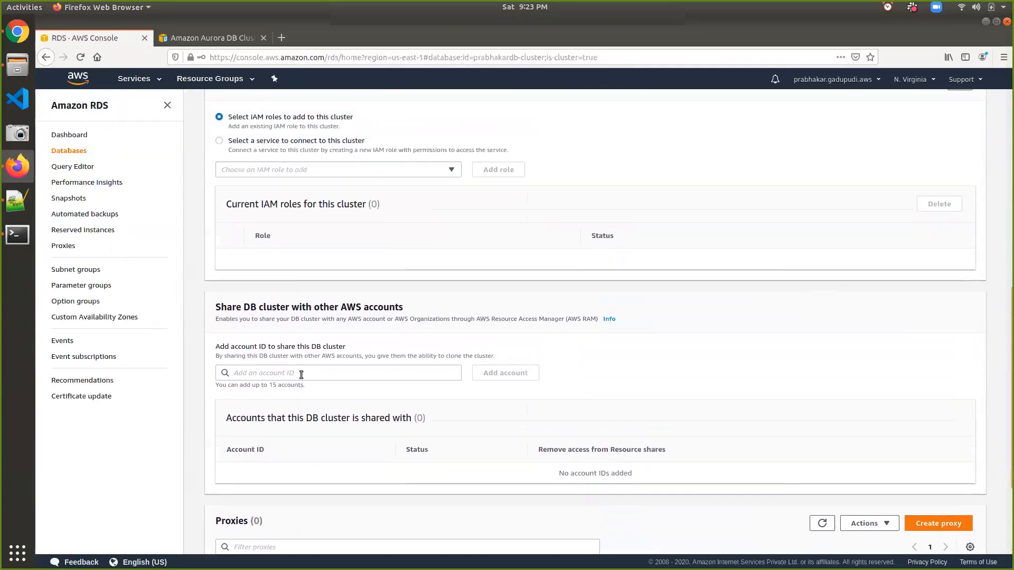
scroll(301, 374, up, 15)
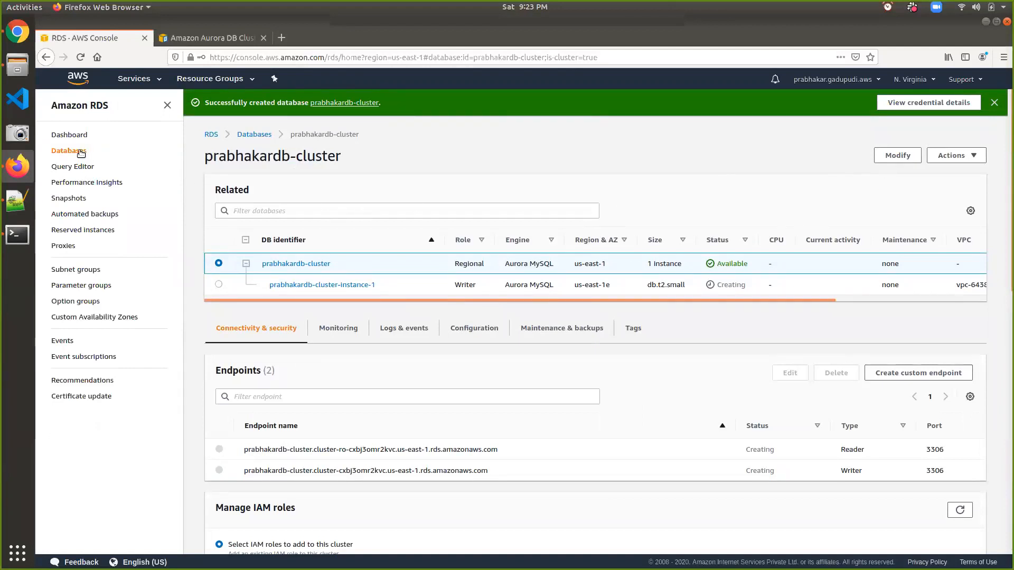
Refresh the databases list, then open the cluster's instance and examine its connectivity, security and monitoring details
click(251, 134)
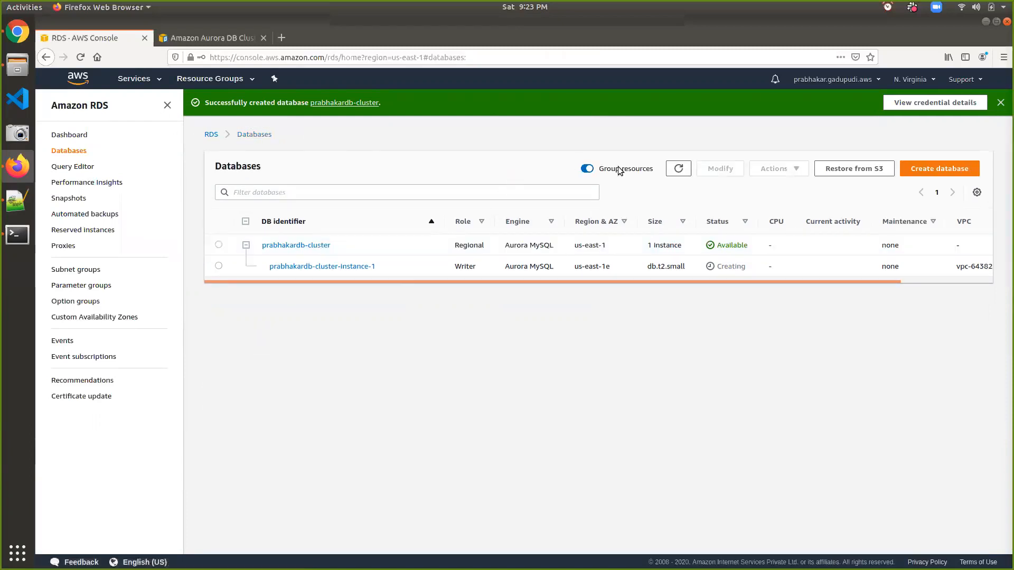
click(678, 170)
click(342, 267)
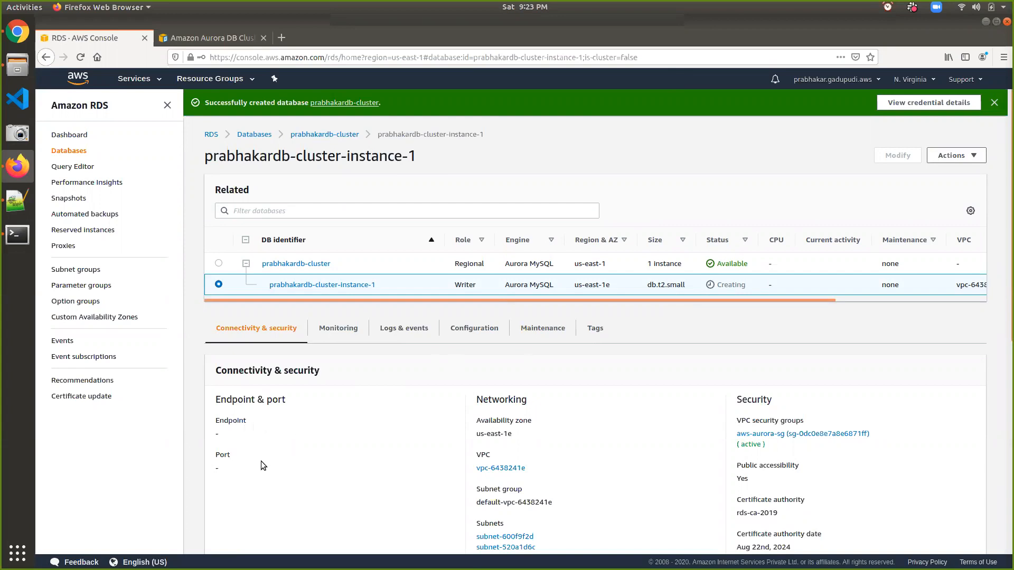
scroll(236, 473, down, 3)
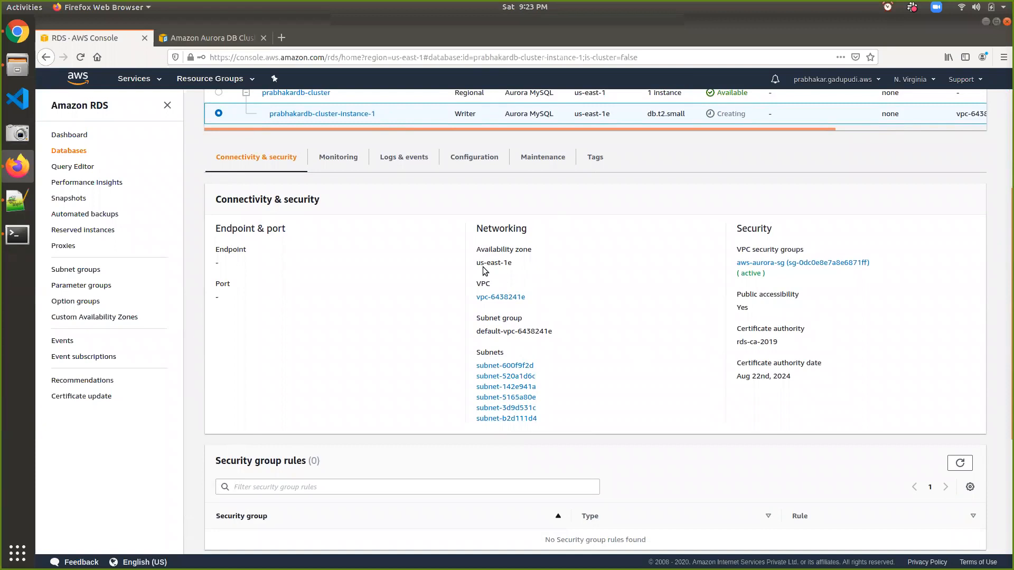
click(336, 170)
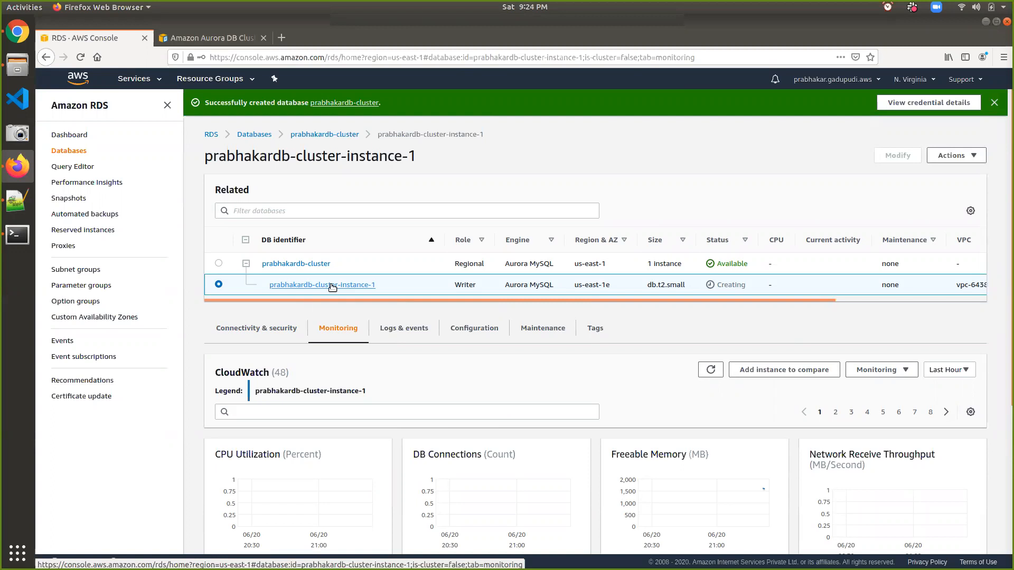
click(263, 328)
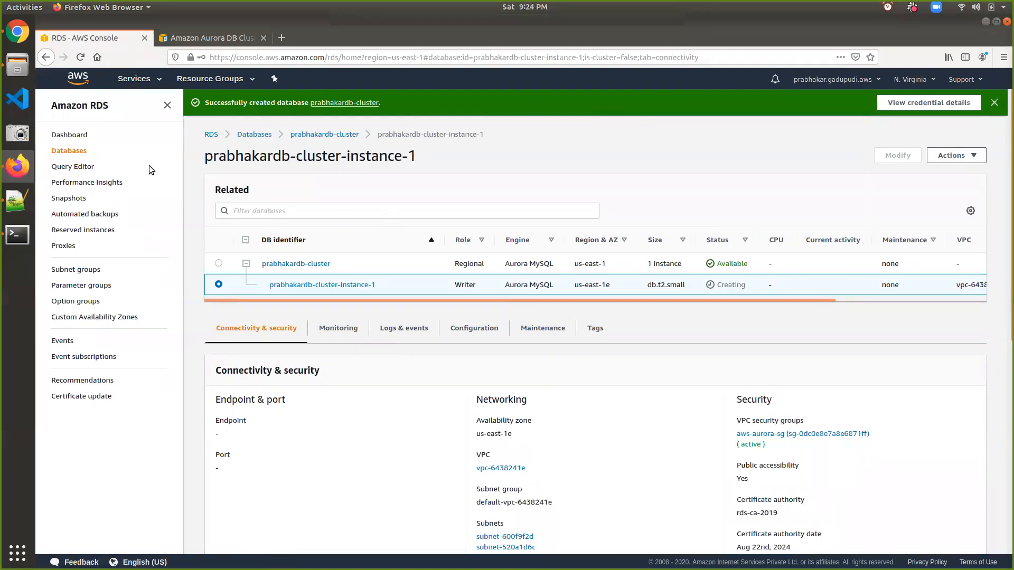
Return to the databases list, refresh it and reopen the instance's details to check its endpoint and port
click(258, 134)
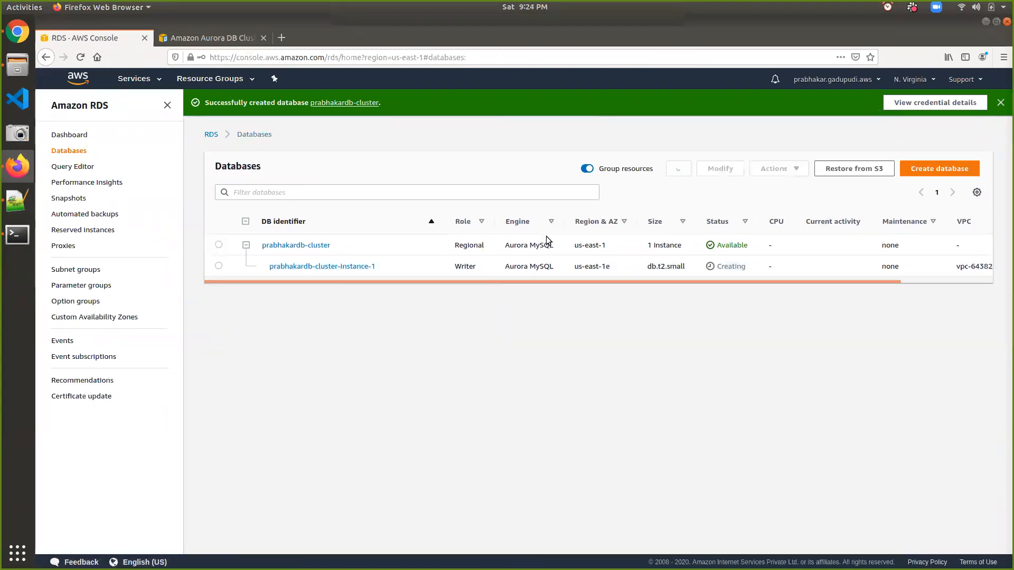
click(667, 176)
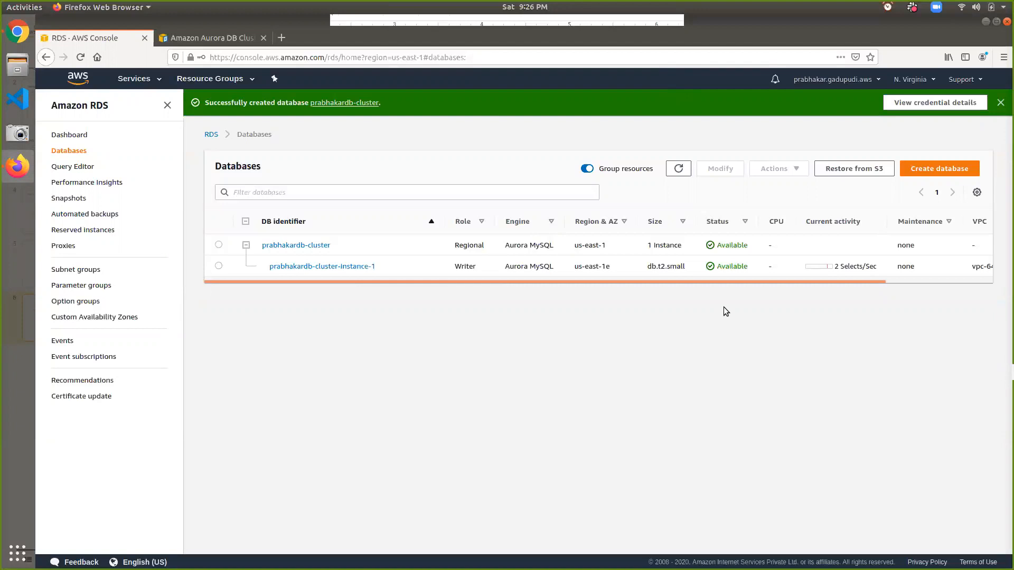
click(346, 268)
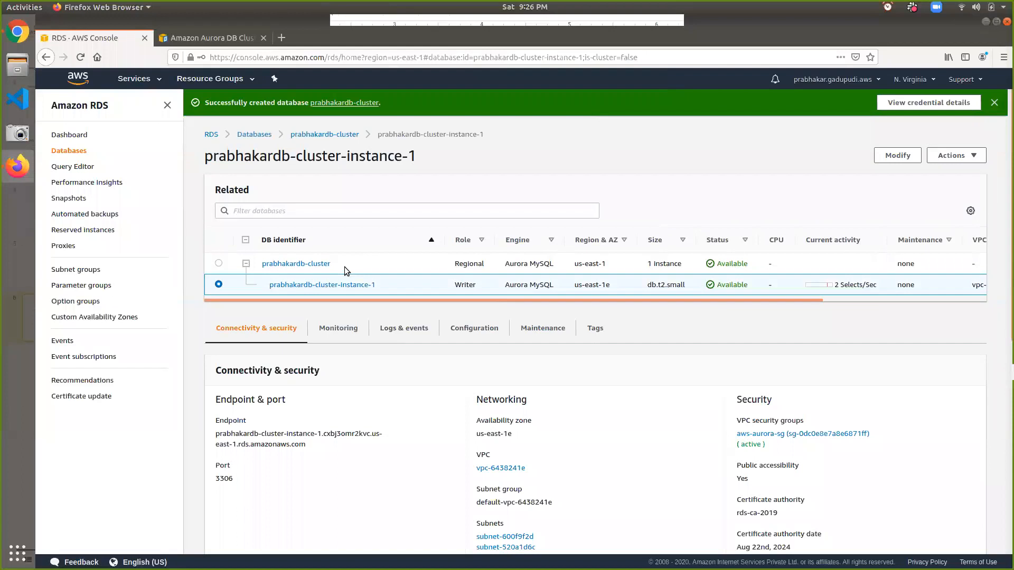
Copy the cluster instance's endpoint from its RDS details and launch MySQL Workbench
triple_click(284, 437)
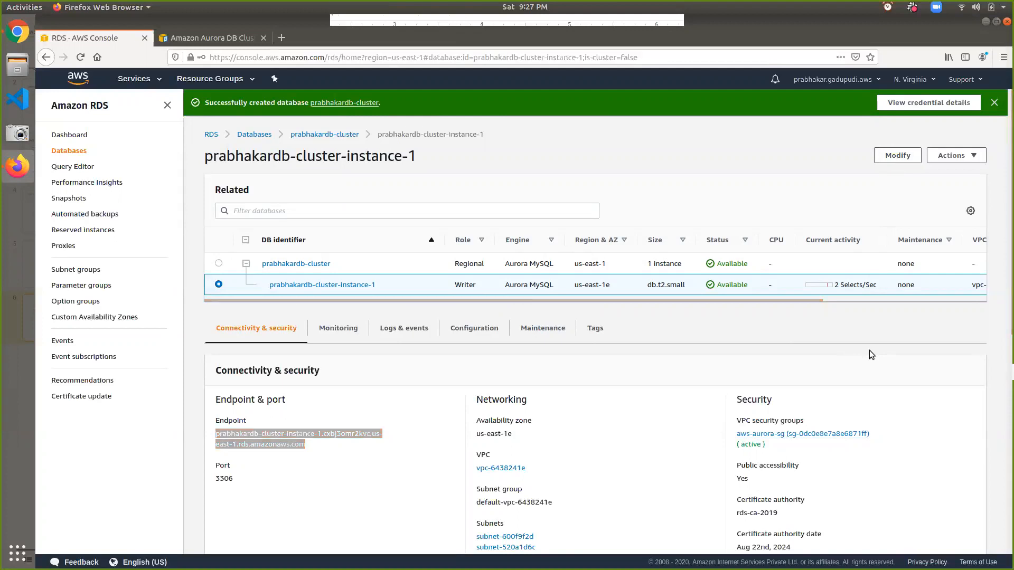
key(super)
text(mysql)
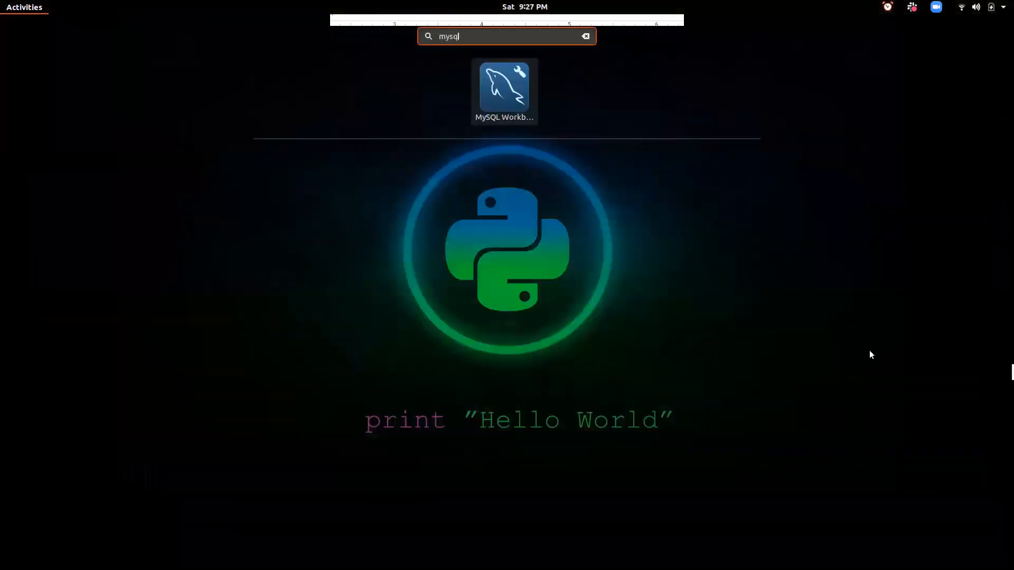
key(Return)
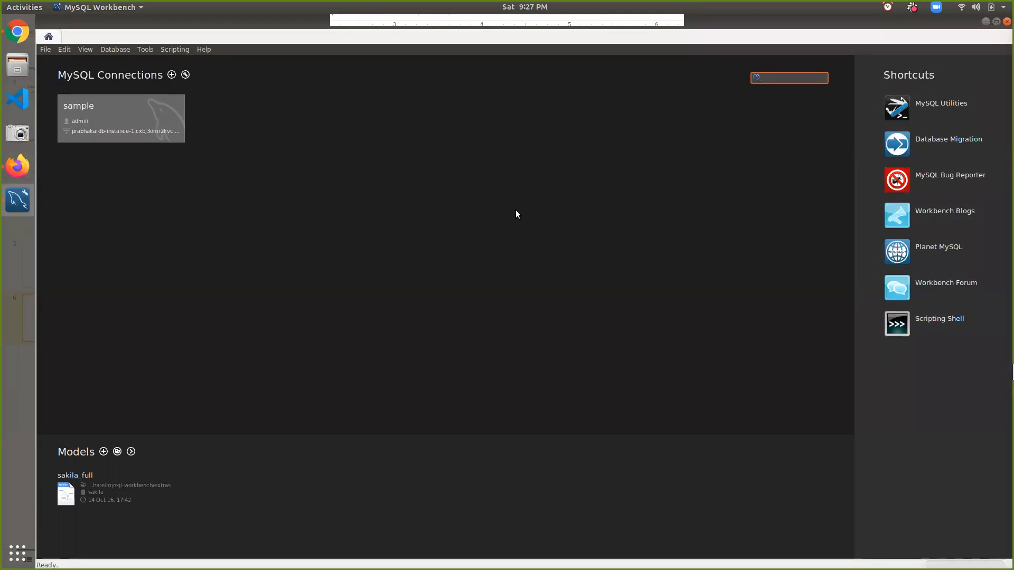
Start a new connection named AWS-aurora and paste the copied instance endpoint as its hostname
click(172, 75)
text(A)
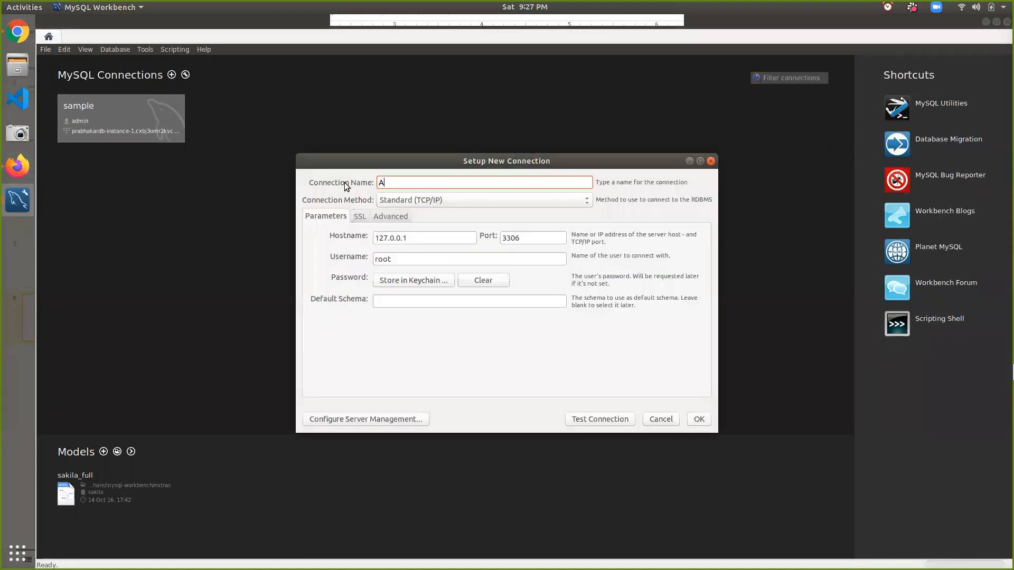
text(WS-aurora)
double_click(424, 238)
key(ctrl+a)
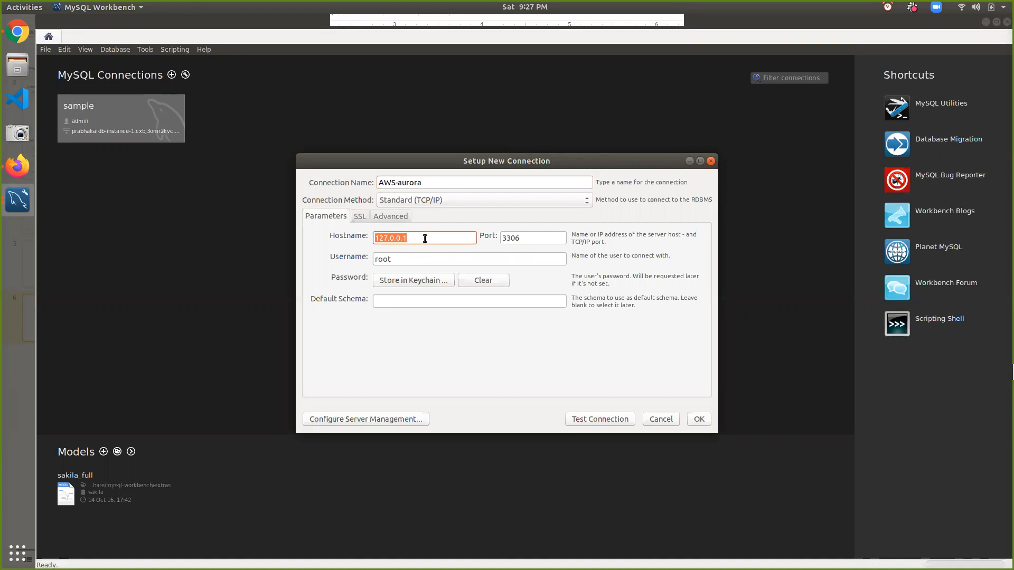
key(ctrl+v)
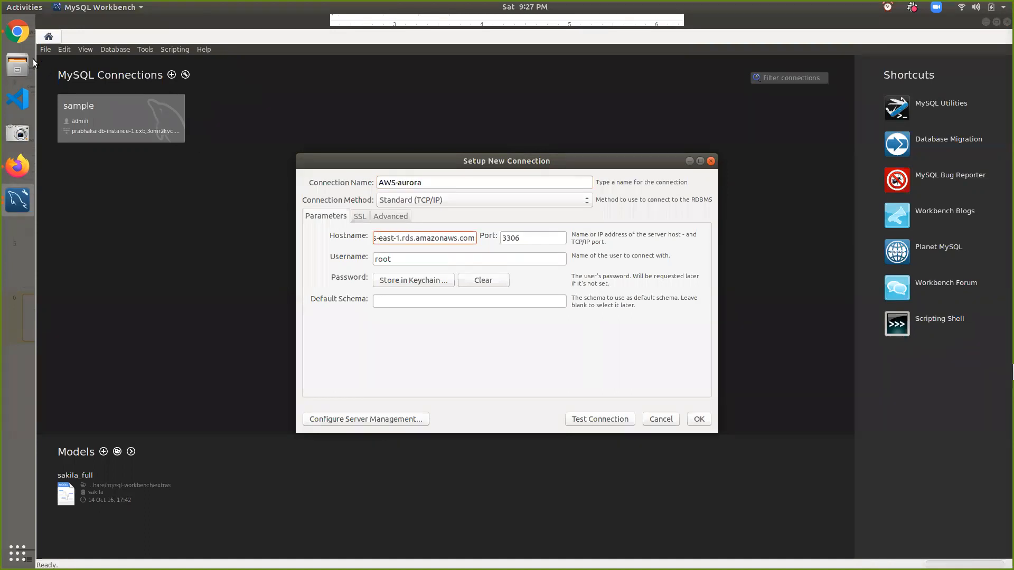
Check the instance's details in Firefox, return to the connection setup in MySQL Workbench and set the username to admin
click(17, 166)
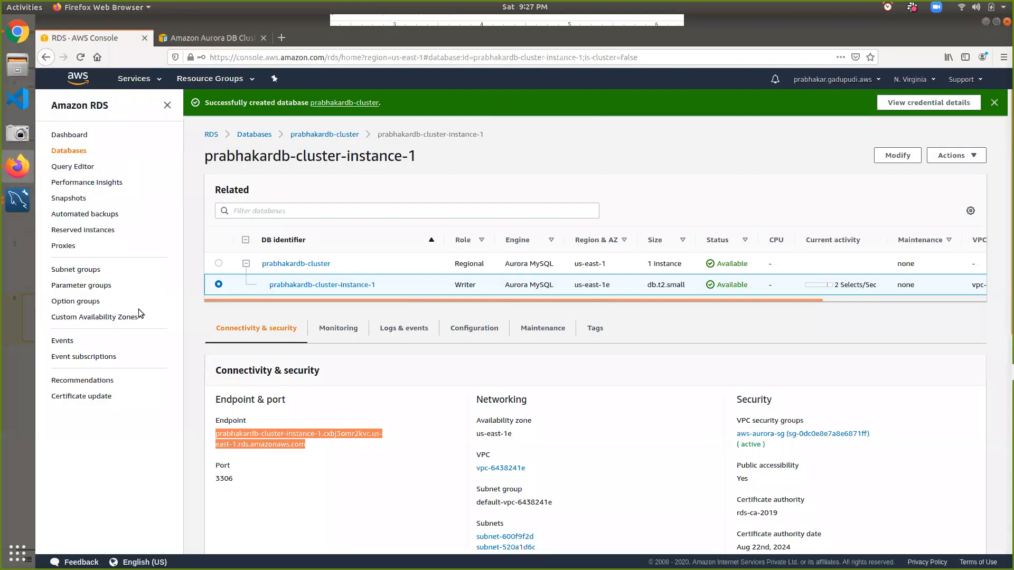
click(18, 211)
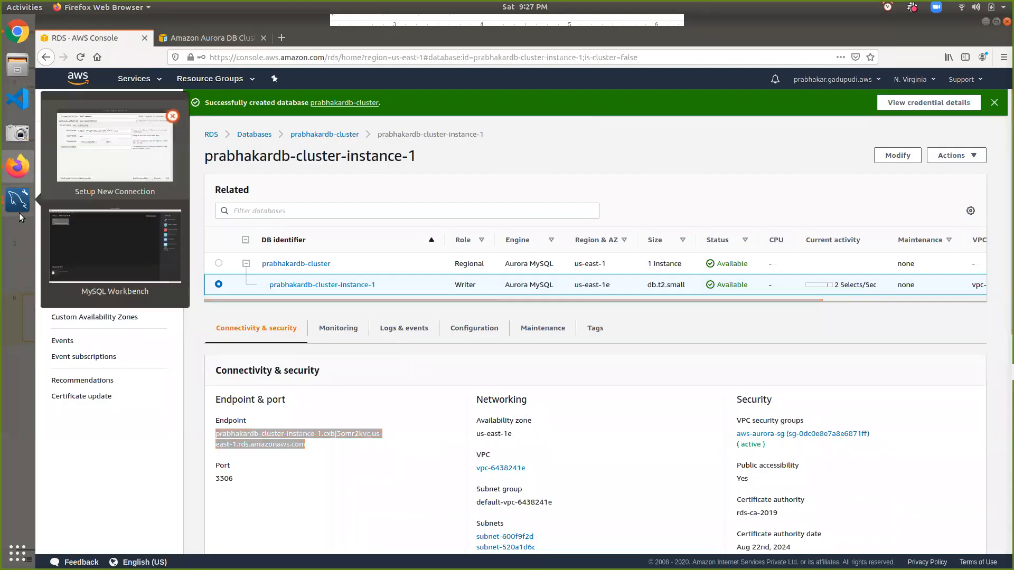
click(80, 169)
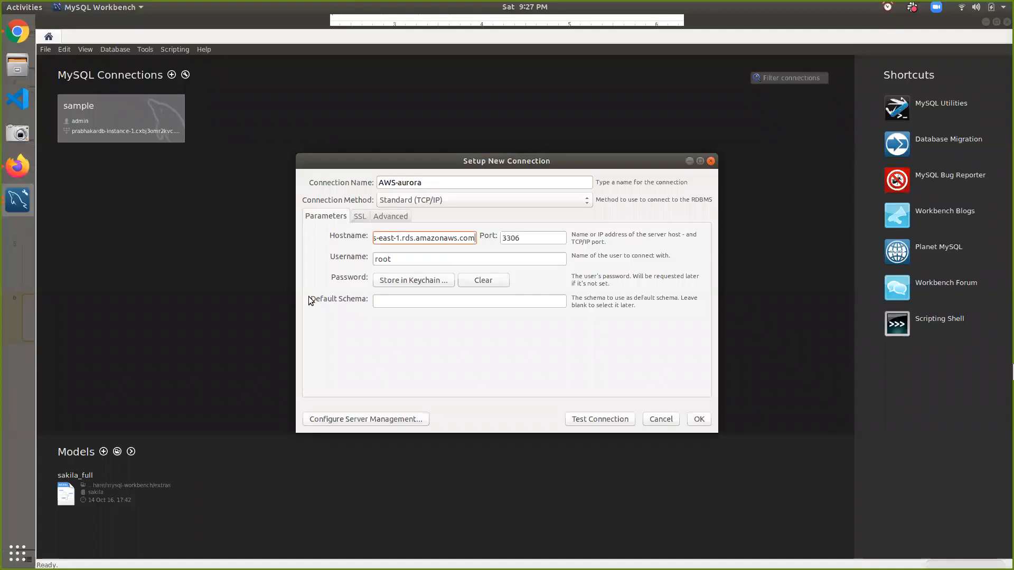
double_click(376, 254)
text(ad)
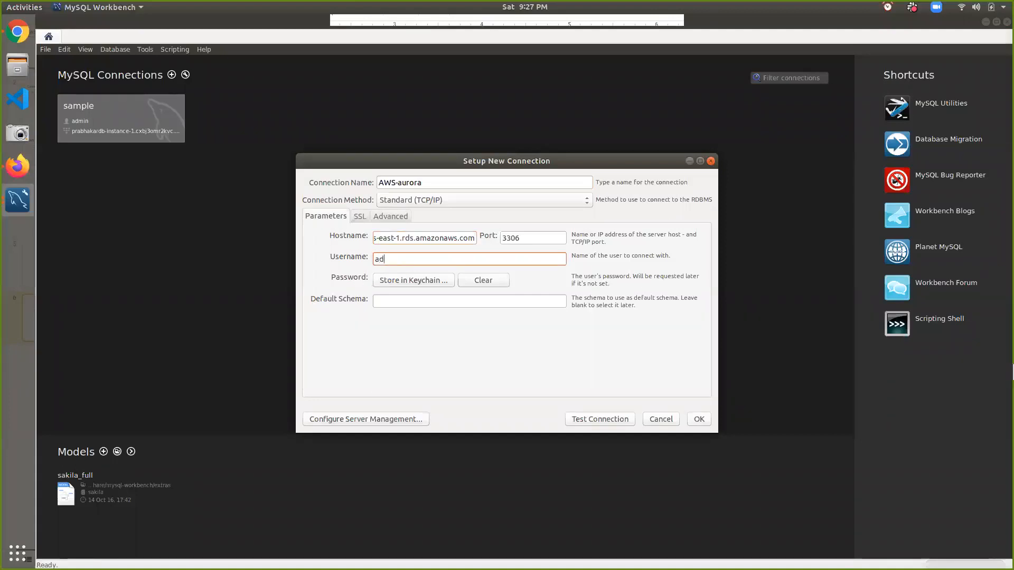
text(min)
Test the AWS-aurora connection by entering the database account password, and dismiss the result message
click(616, 420)
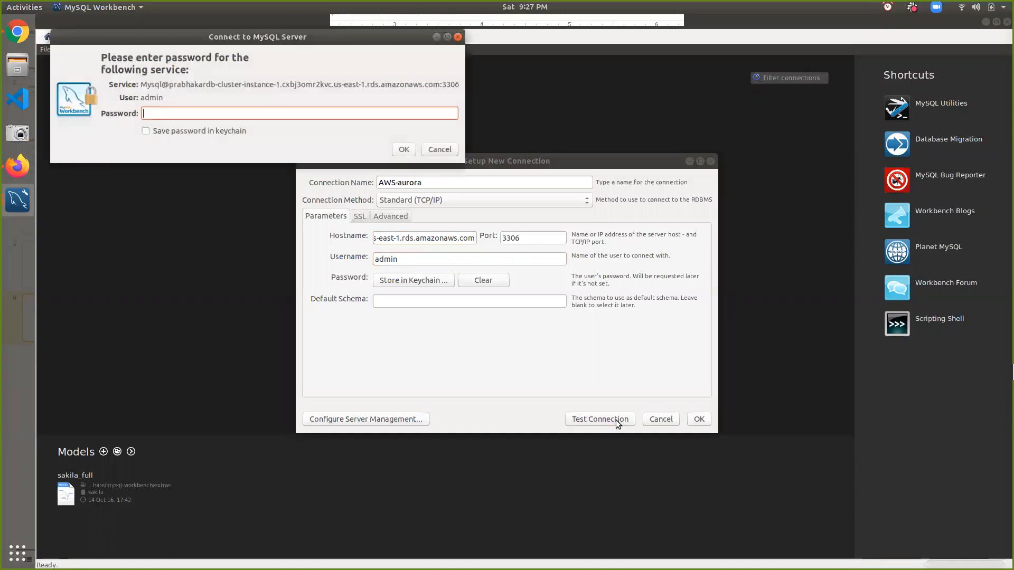
text(**********)
click(404, 149)
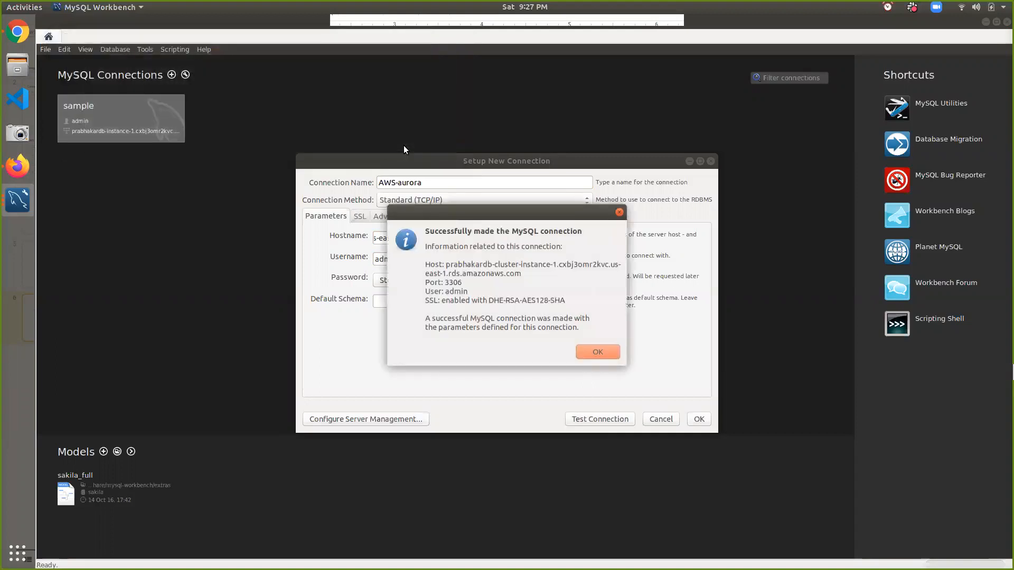
click(597, 354)
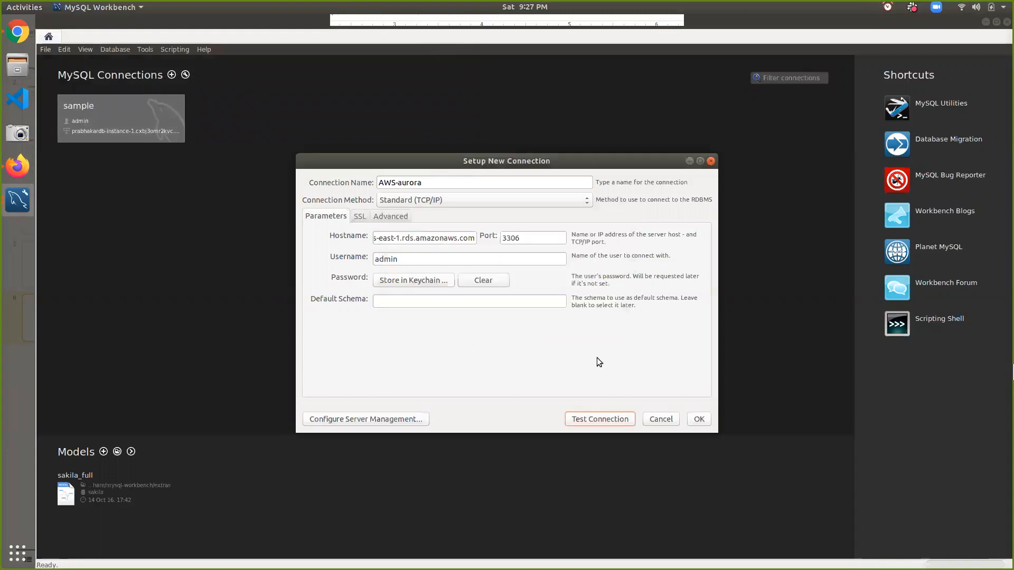
Store the database account password in the keychain and save the AWS-aurora connection
click(421, 282)
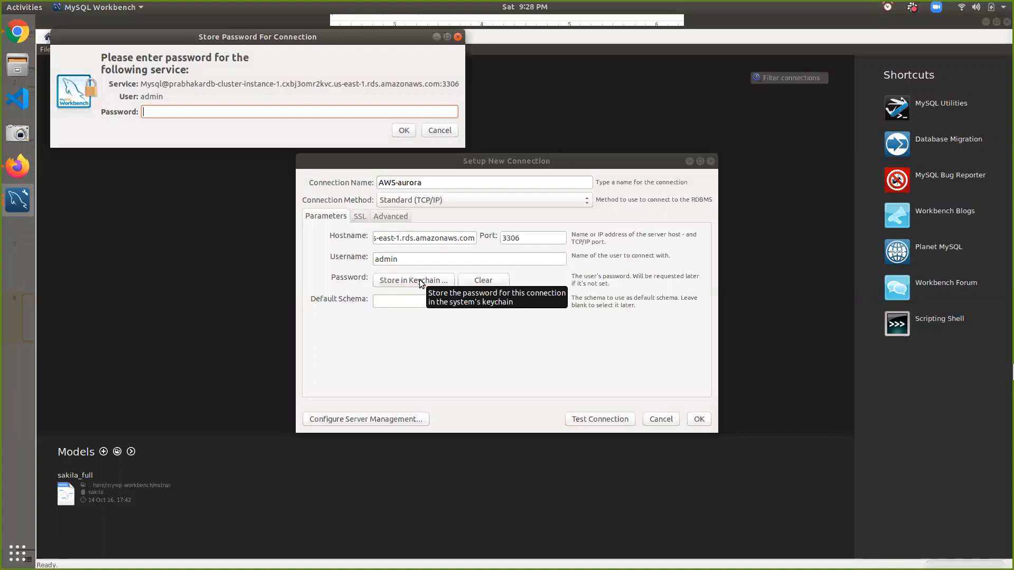
text(••••••••••)
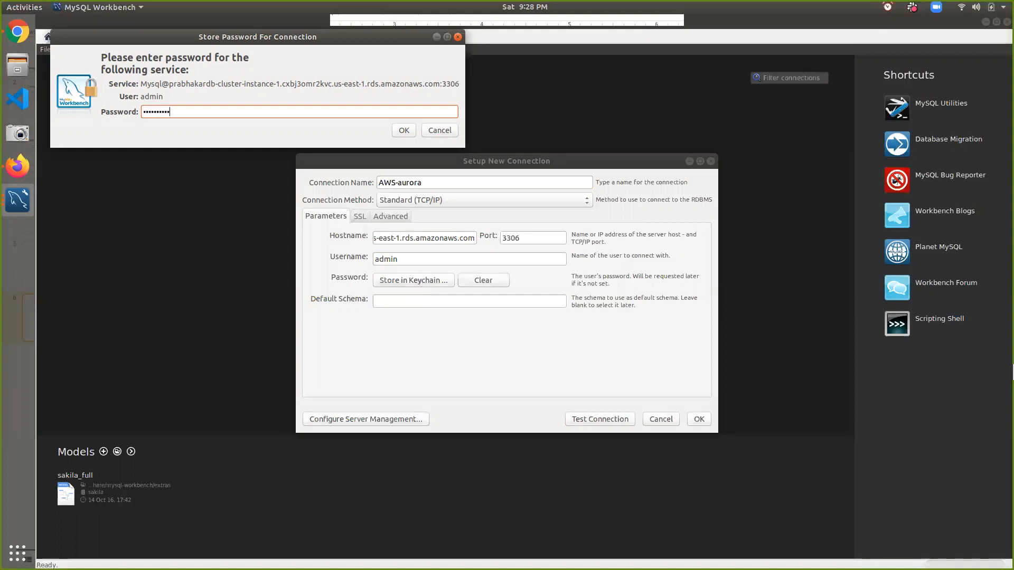
click(404, 130)
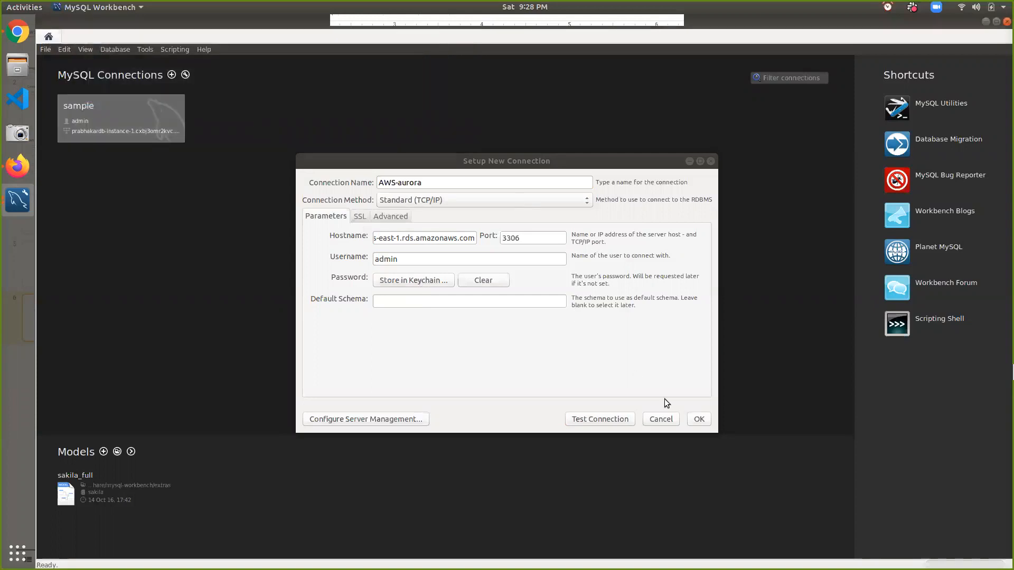
click(695, 423)
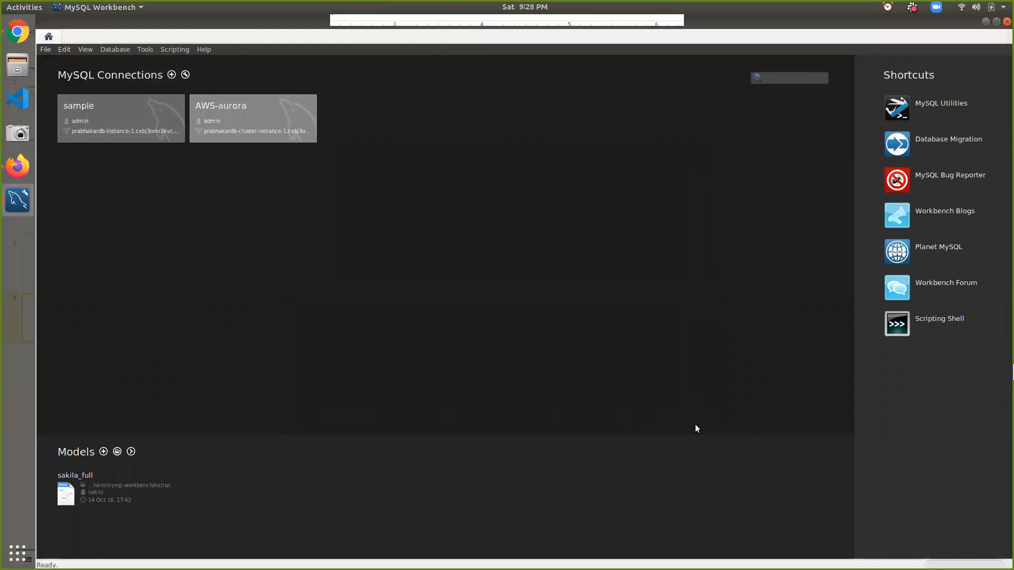
Open the AWS-aurora connection, check its session host and port, and expand the database schema
click(279, 129)
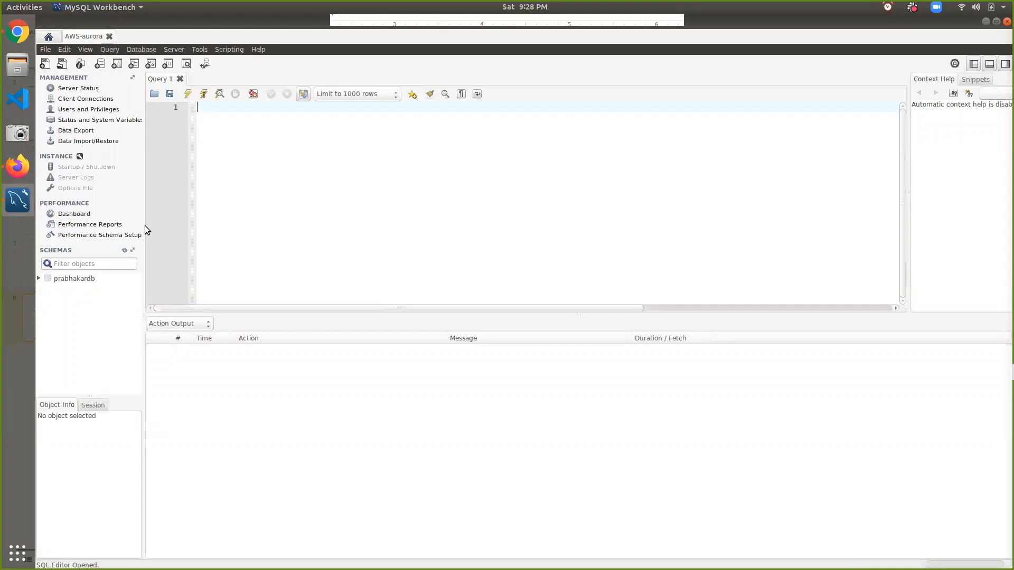
click(94, 406)
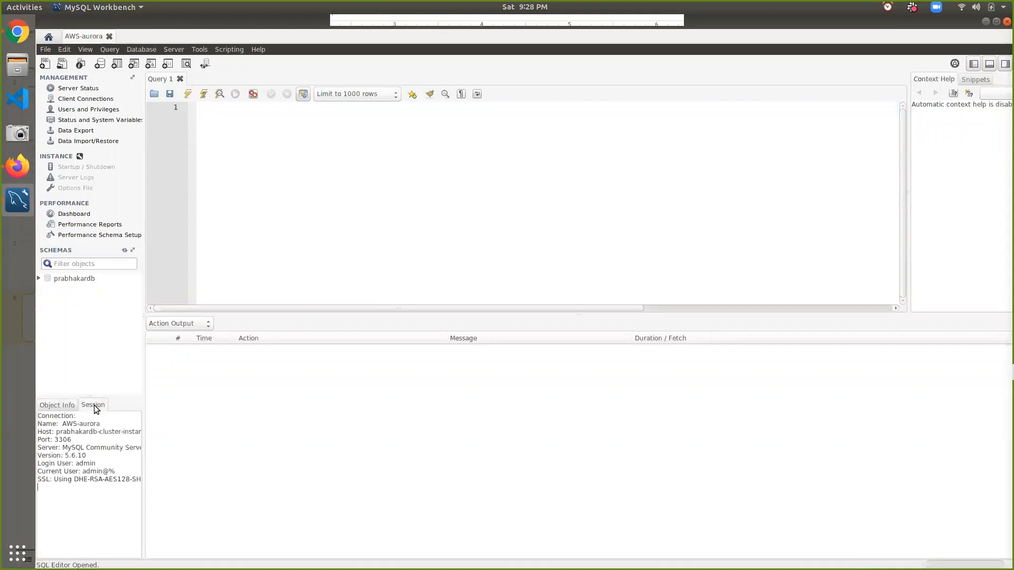
double_click(102, 433)
double_click(65, 440)
click(38, 279)
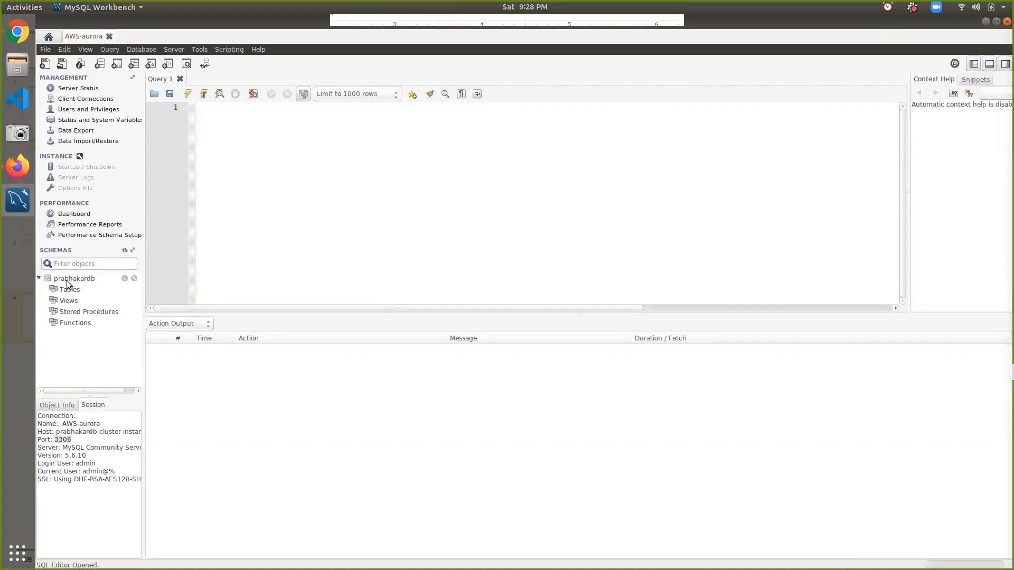
Write and execute a script that uses the cluster's schema and creates table employee with a name varchar(10) column
click(246, 205)
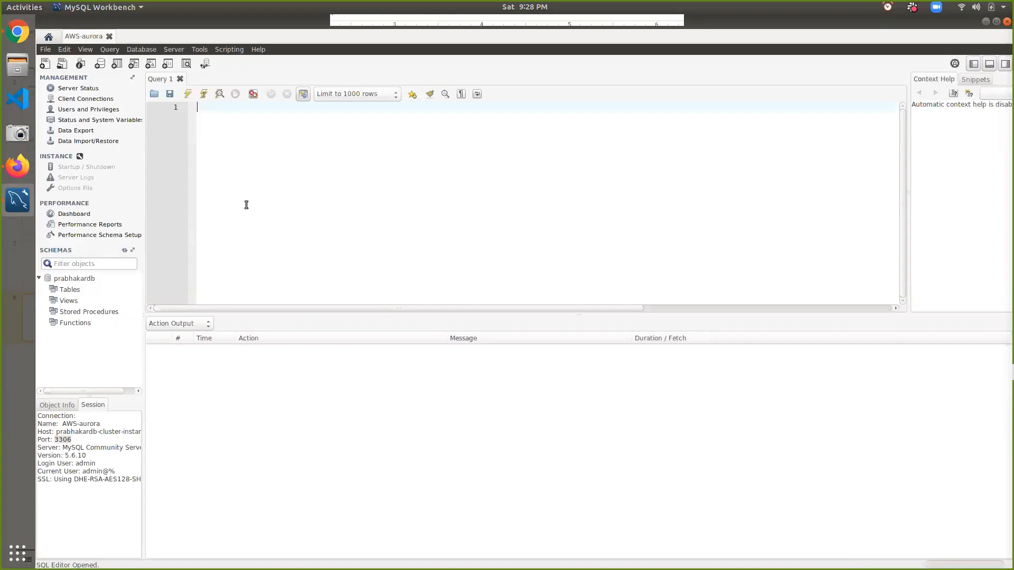
text(use prabhakardb;)
key(Return)
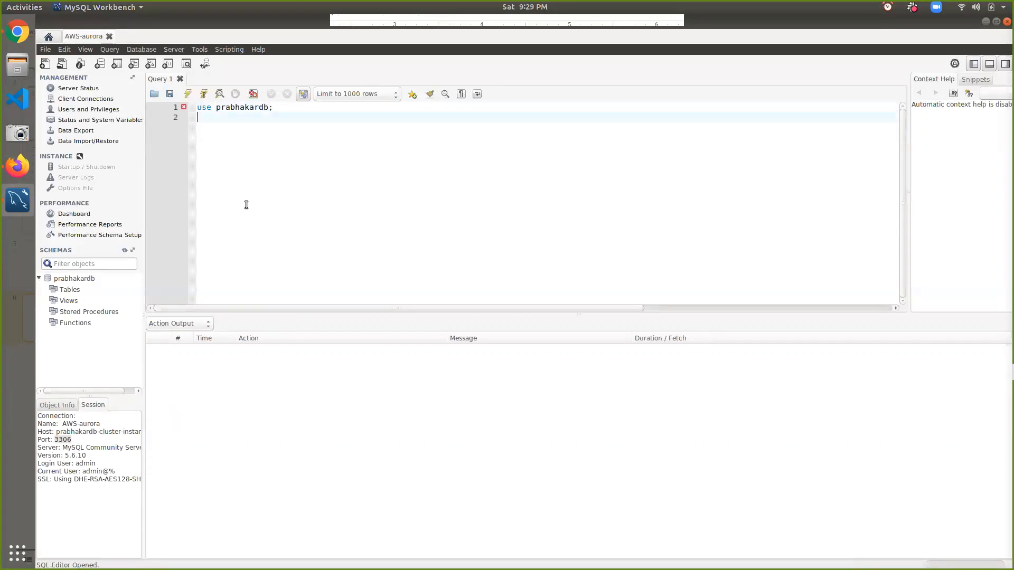
text(create table employ)
text(ee ( name varchar()
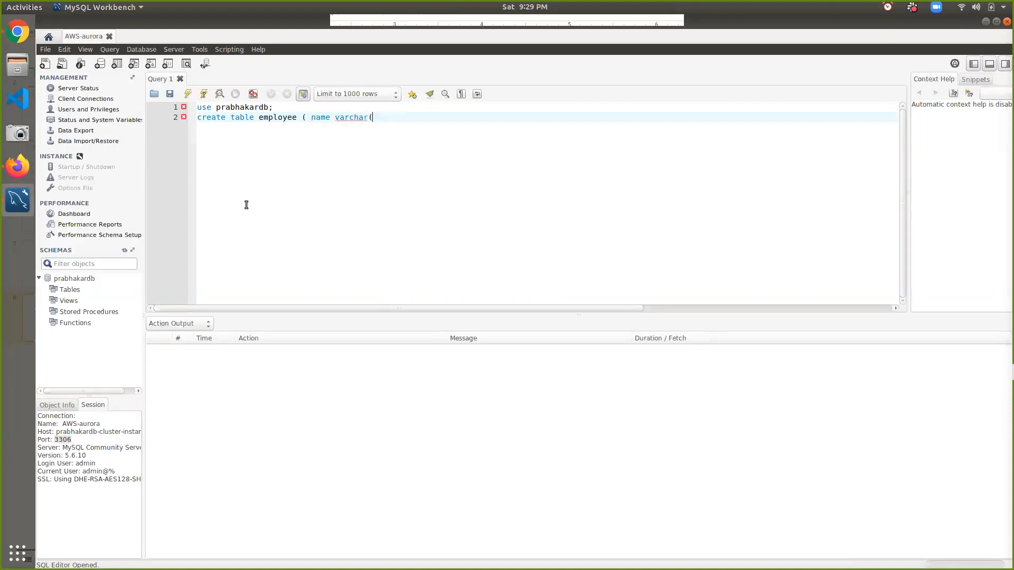
text(10) );)
click(192, 93)
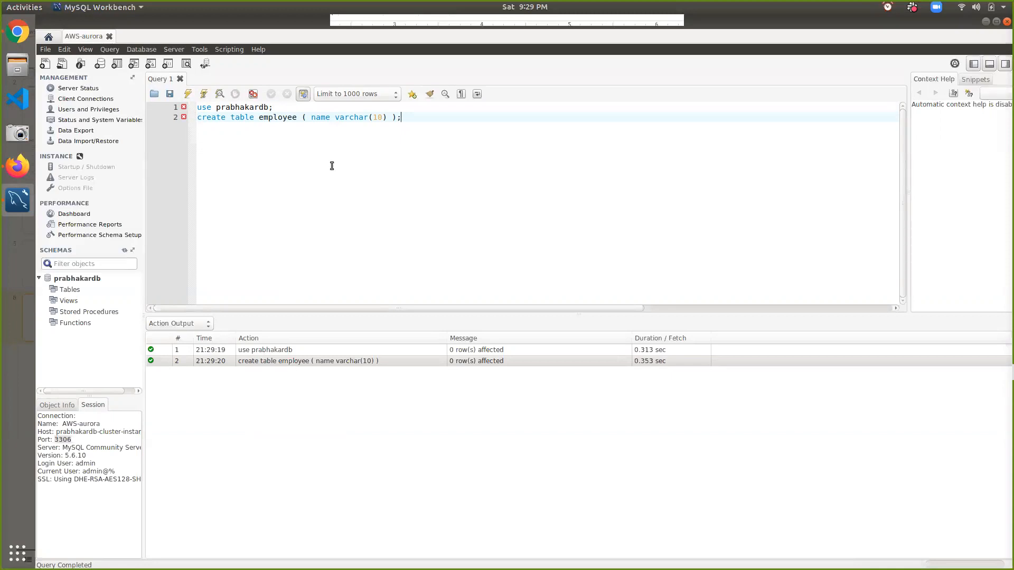
Comment out the create table statement and write an insert statement adding an employee's first name to employee (name)
key(shift+Home)
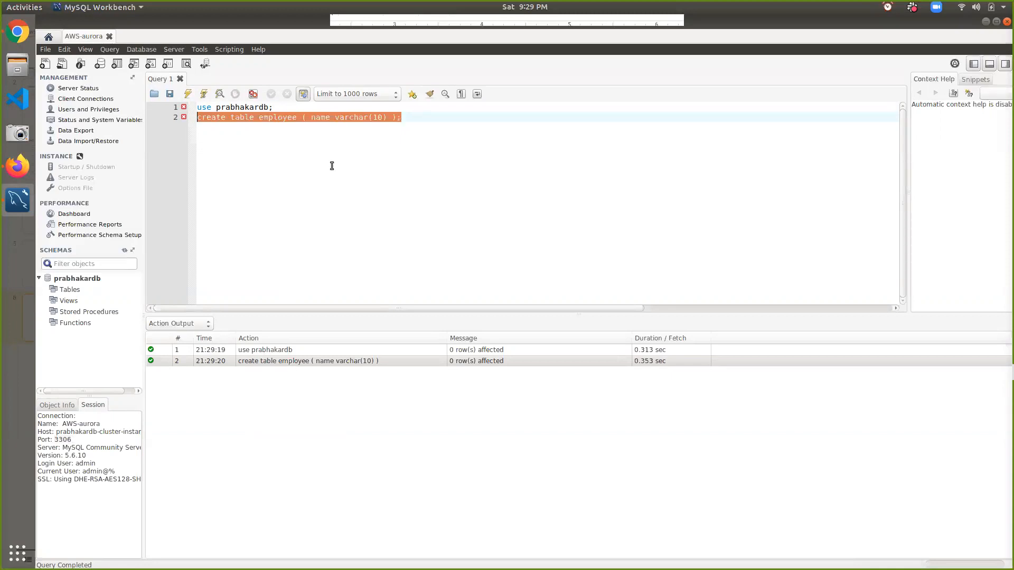
key(ctrl+slash)
key(Return)
key(Return)
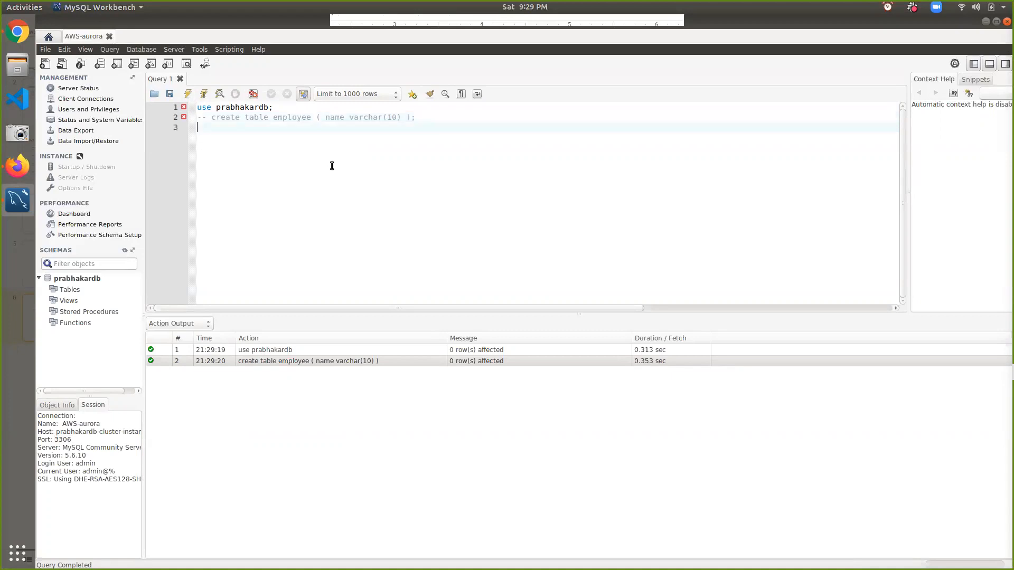
text(ins)
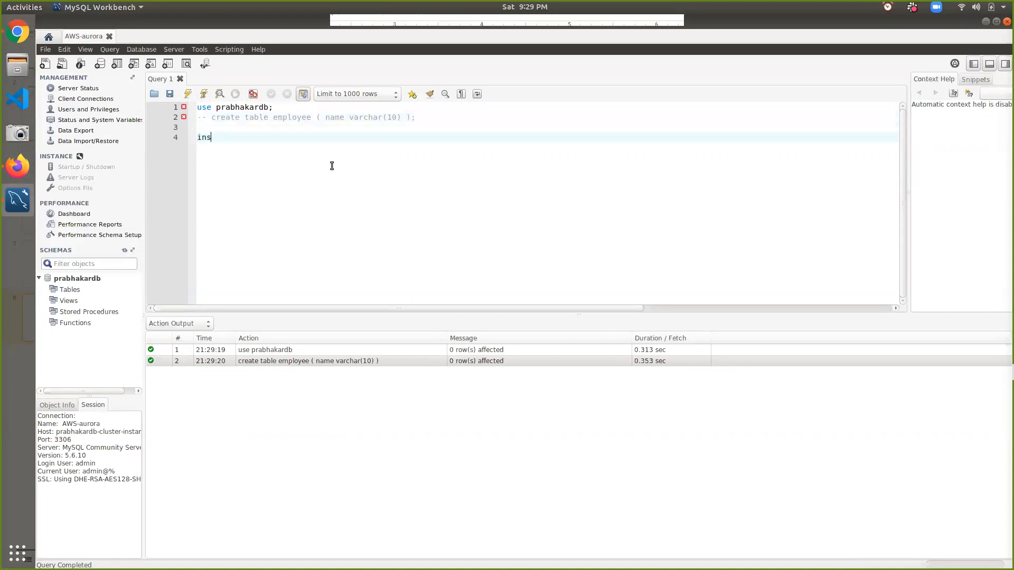
text(ert into employee (name) v)
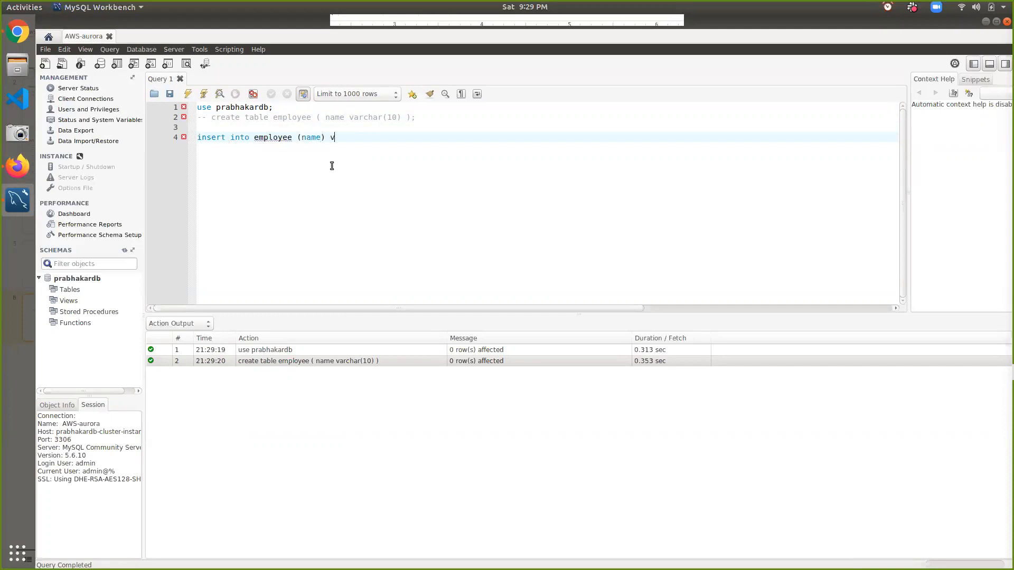
text(alues( 'prabhakar');)
Copy the insert statement and paste three duplicates on the lines below it
key(shift+Home)
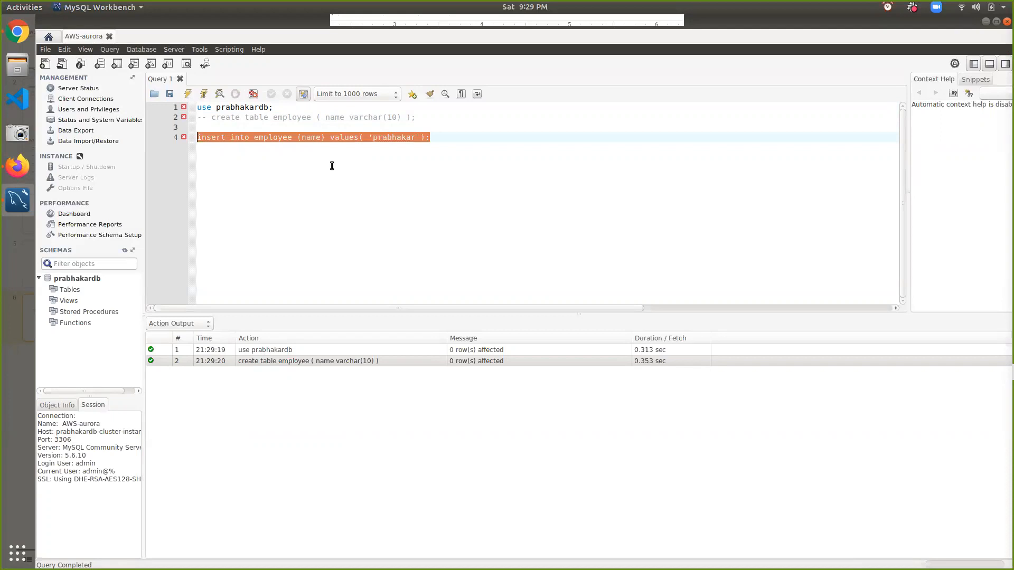
key(ctrl+c)
key(End)
key(Return)
key(ctrl+v)
key(Return)
key(ctrl+v)
key(Return)
key(ctrl+v)
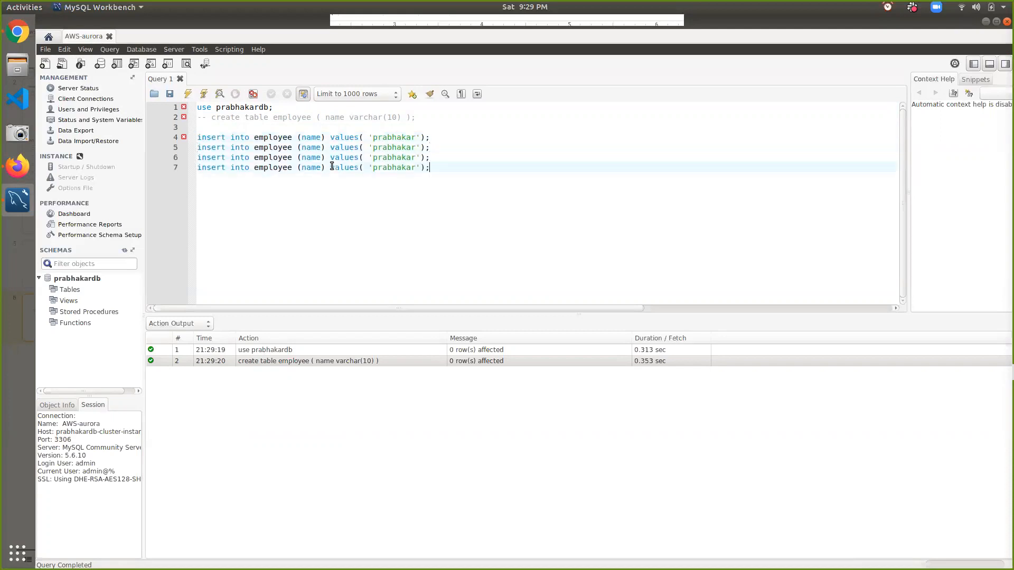
Replace the value in each of the three duplicated inserts with a different employee's first name and execute the script
double_click(385, 147)
text(harsha)
double_click(390, 158)
text(praveen)
double_click(388, 167)
text(rajesh)
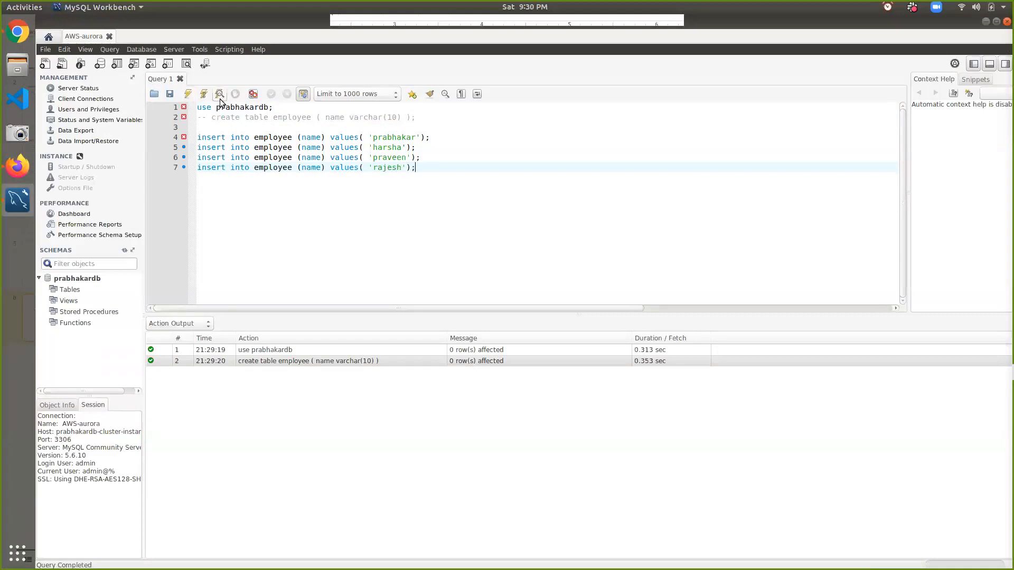
click(186, 95)
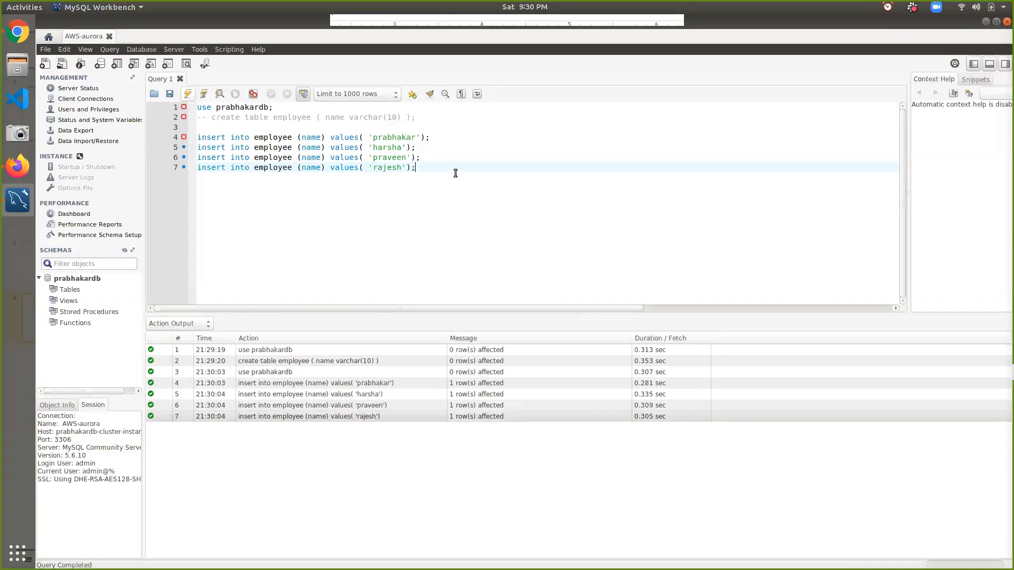
Comment out the four insert statements in the script
key(shift+Up)
key(shift+Up)
key(shift+Up)
key(shift+Home)
key(ctrl+slash)
Add the query "select name from employee;" below the commented inserts and execute the script
key(Return)
key(Return)
text(select name from empl)
key(Return)
text(;)
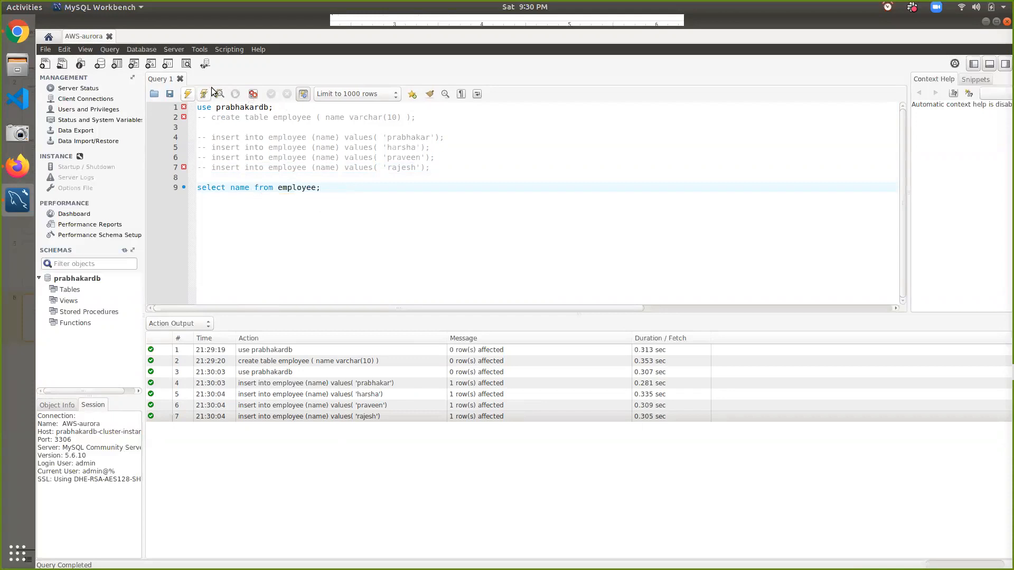
click(189, 89)
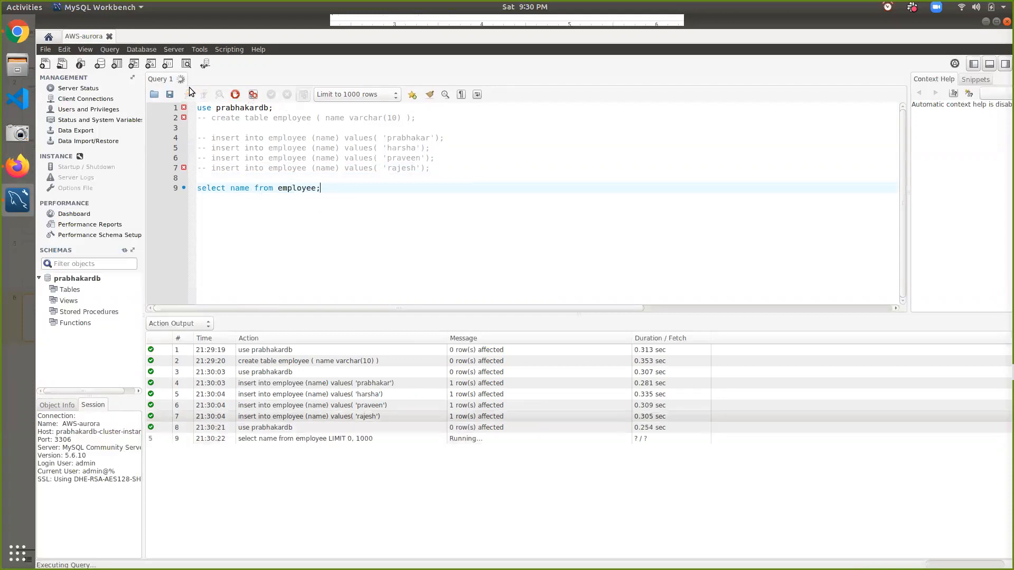